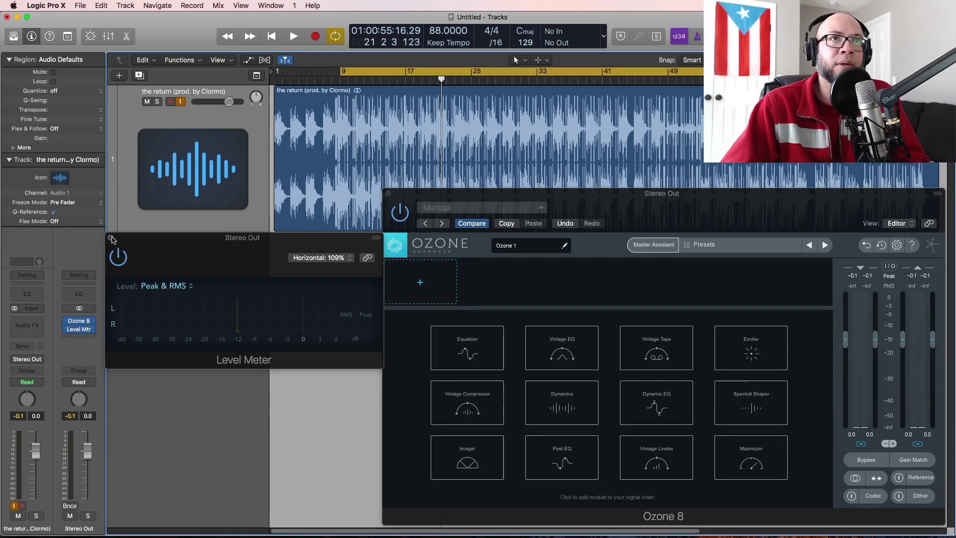
- Close the Level Meter, play through part of the beat, and move the Ozone 8 window closer to the mixer strips
click(110, 238)
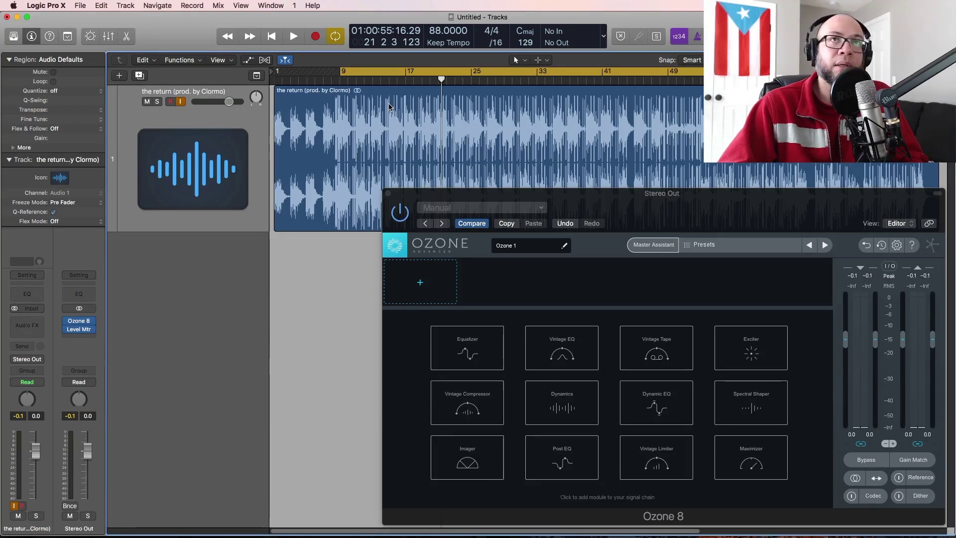
key(space)
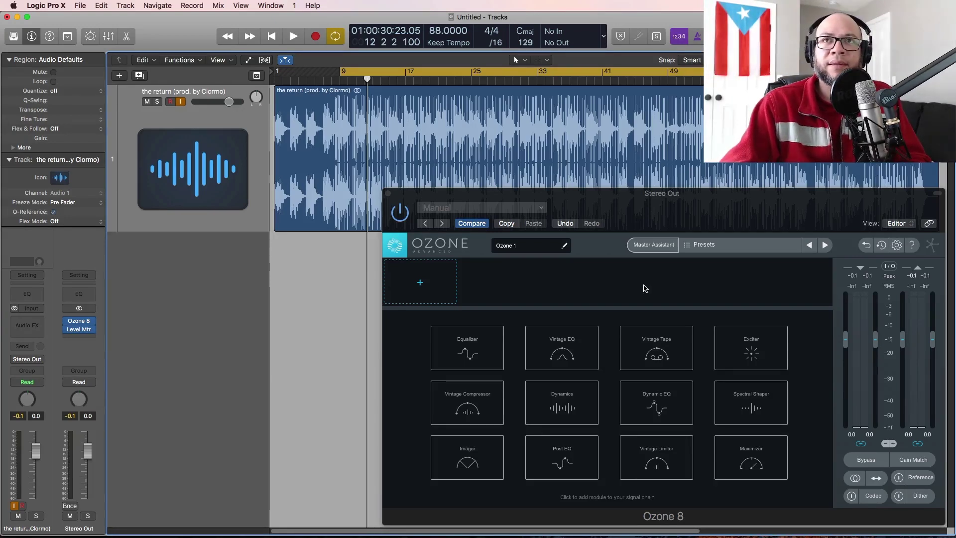
drag(666, 208, 617, 195)
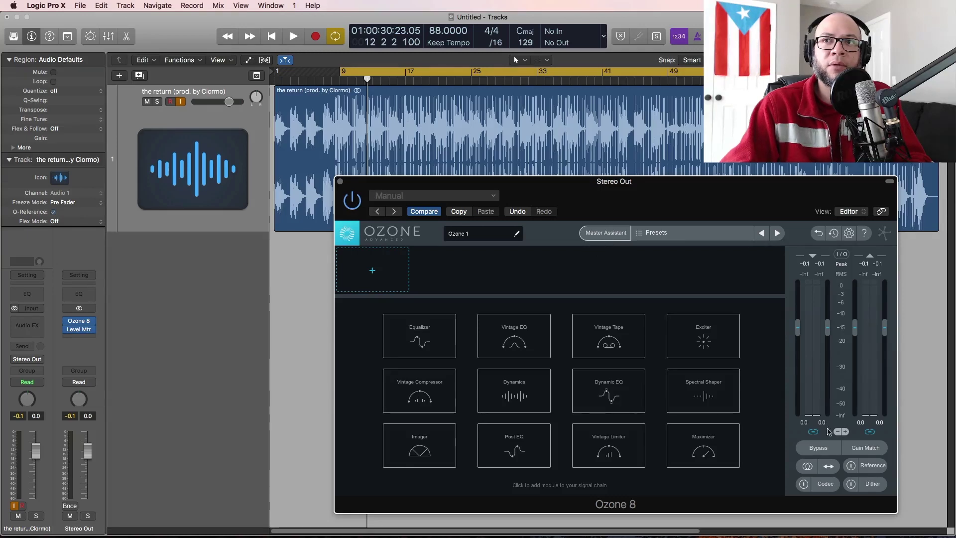
- Audition the loaded reference track against the beat with Reference A/B, and return to Ozone's module view
click(881, 468)
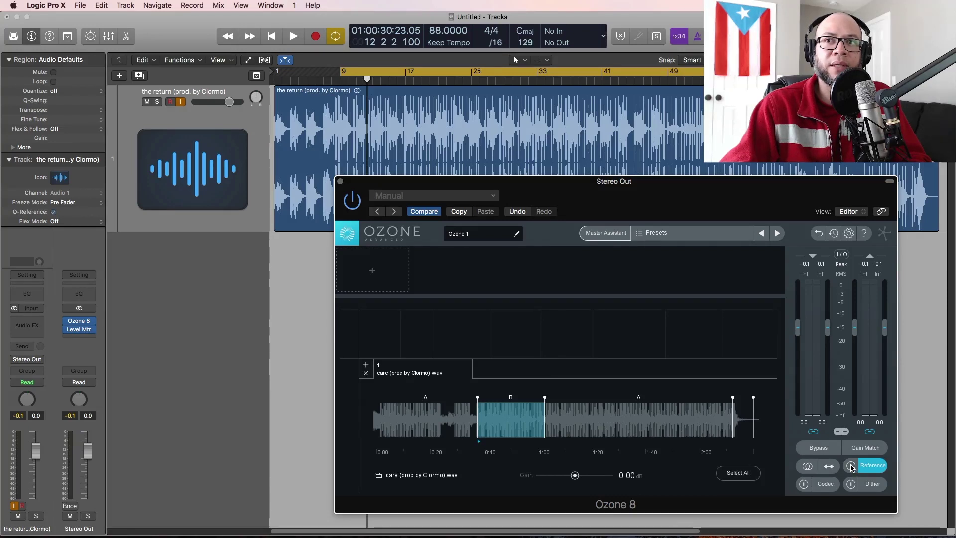
click(852, 467)
key(space)
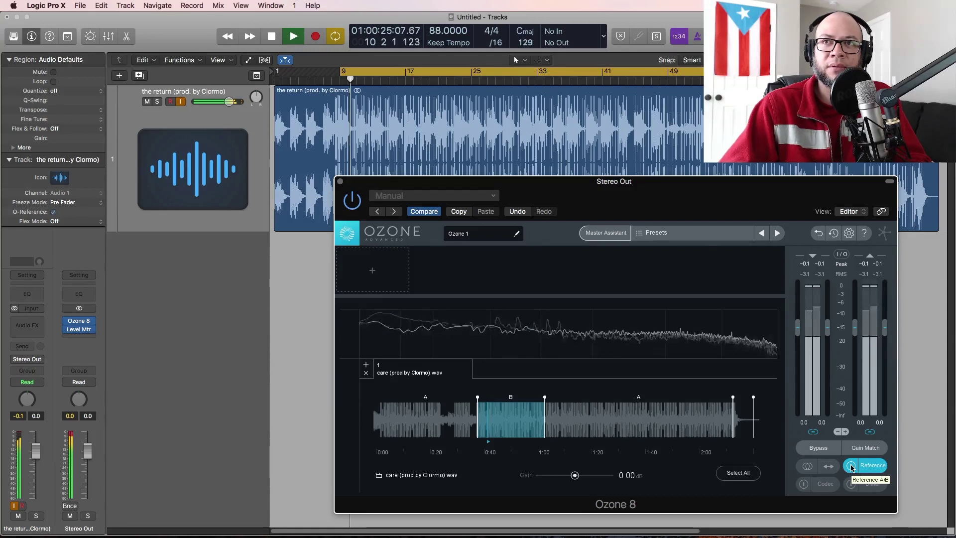
key(space)
click(853, 466)
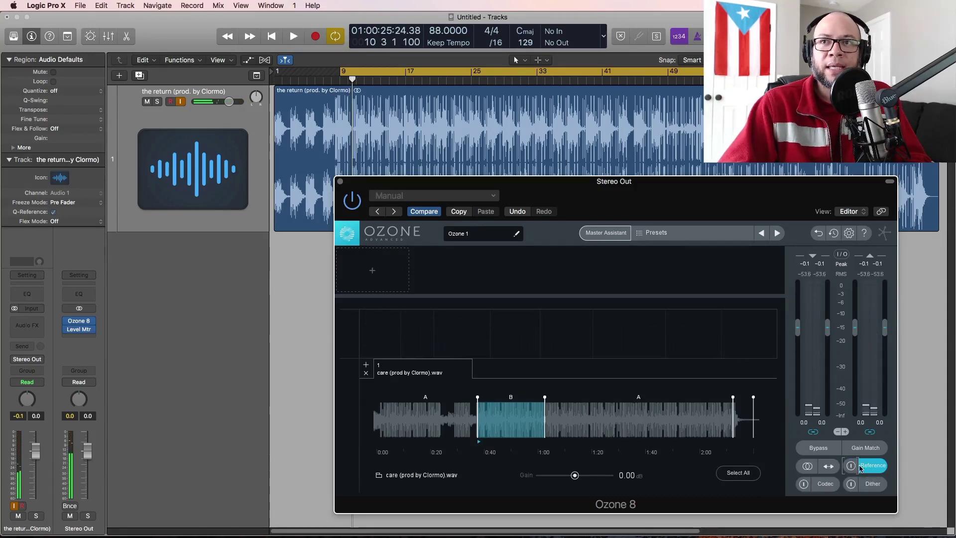
click(873, 466)
- Start the Master Assistant with Reference as the target and the loaded "care" WAV file as the reference track
click(606, 232)
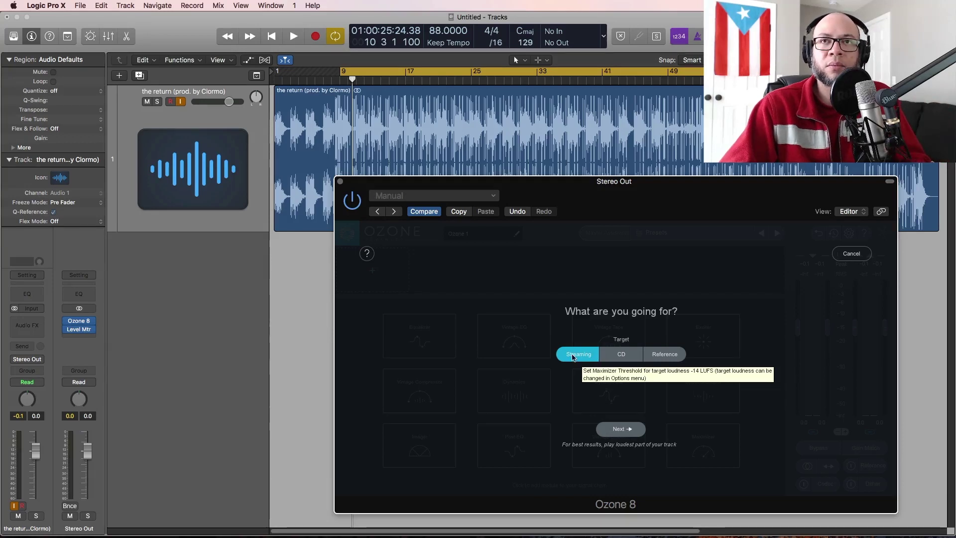
click(618, 354)
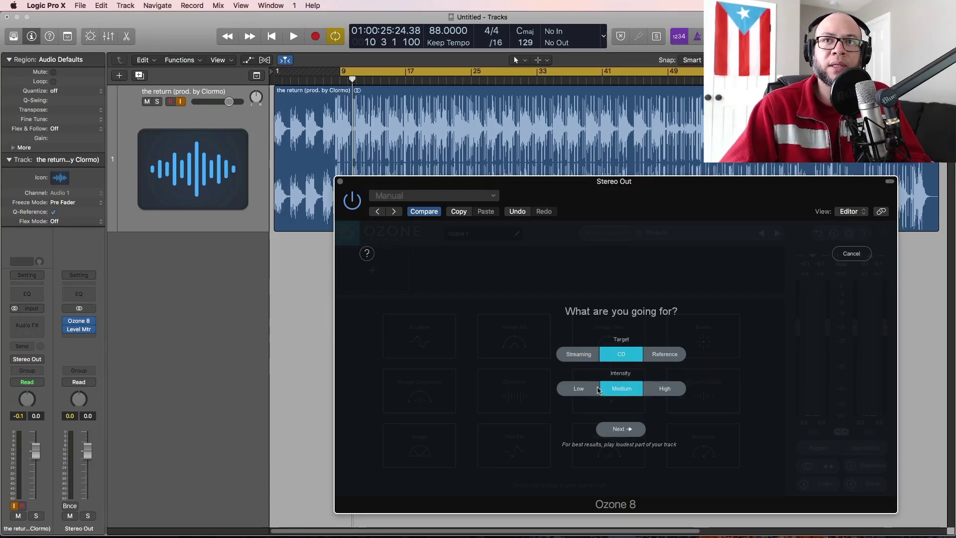
click(672, 356)
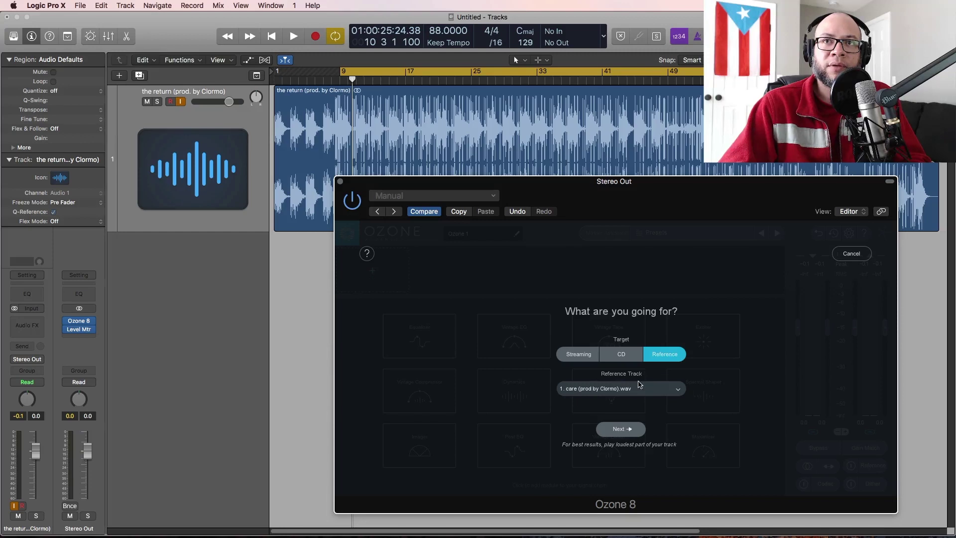
click(657, 393)
click(719, 377)
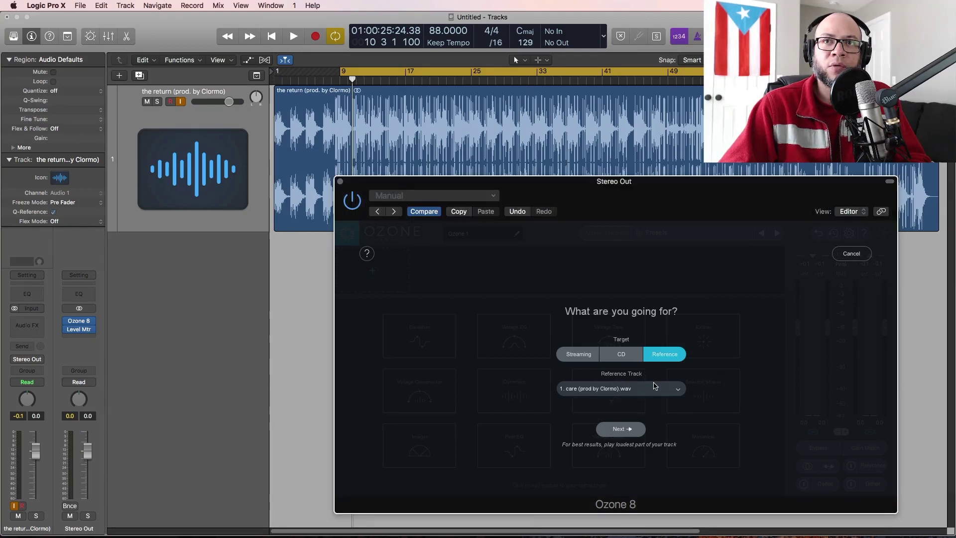
click(674, 390)
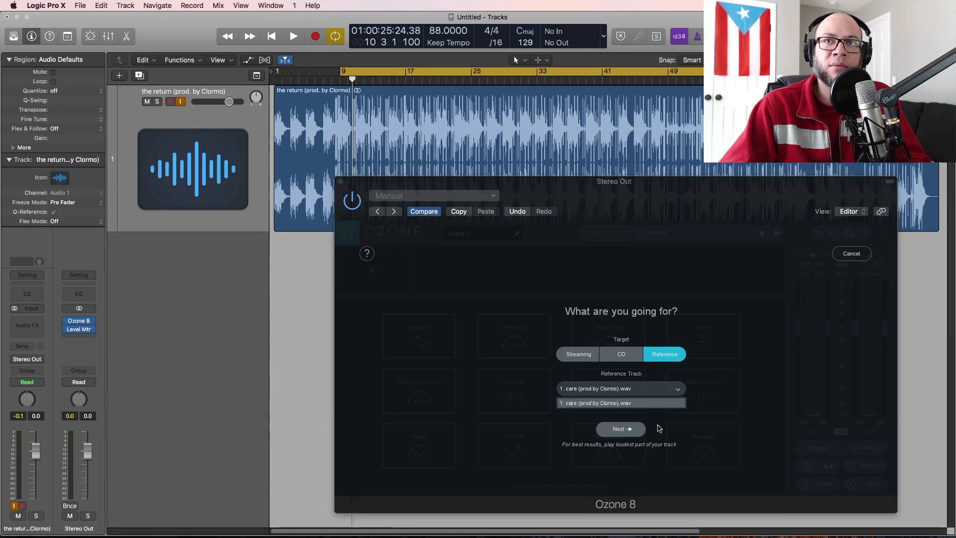
click(705, 350)
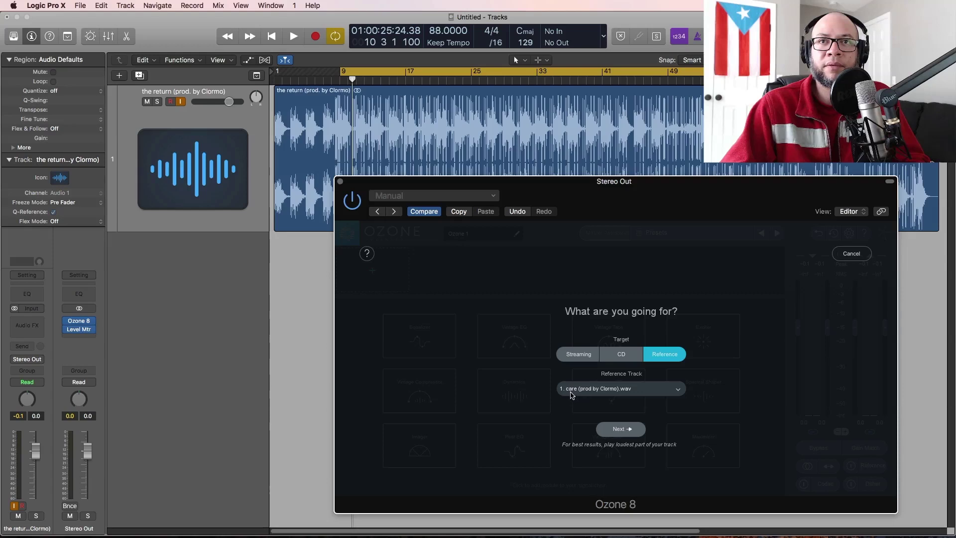
click(633, 430)
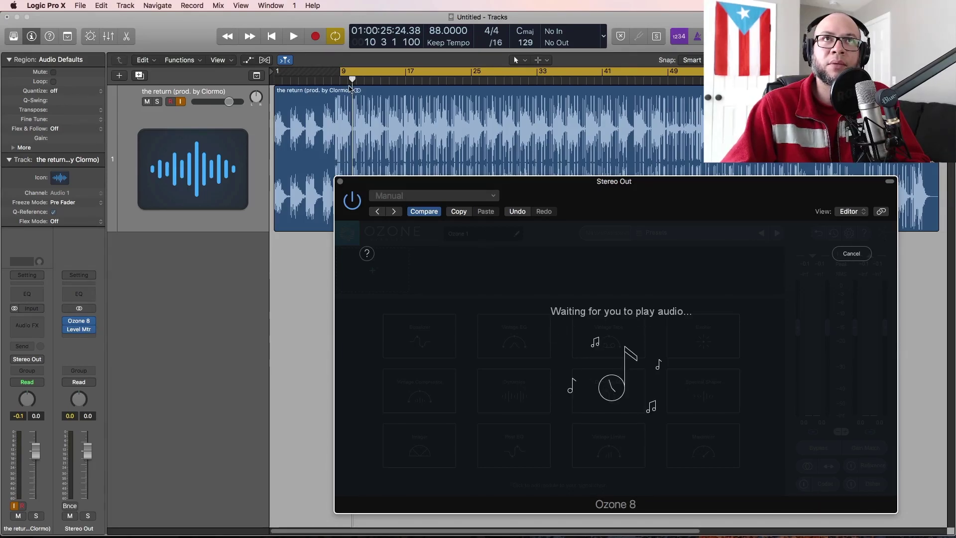
- Play the beat for the Master Assistant to analyze, stop playback, and accept the suggested mastering chain
key(space)
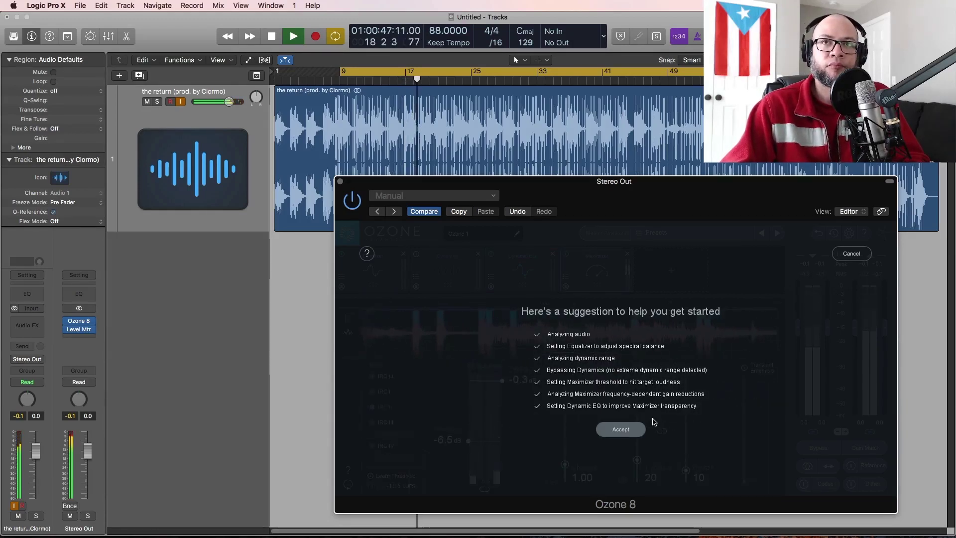
key(space)
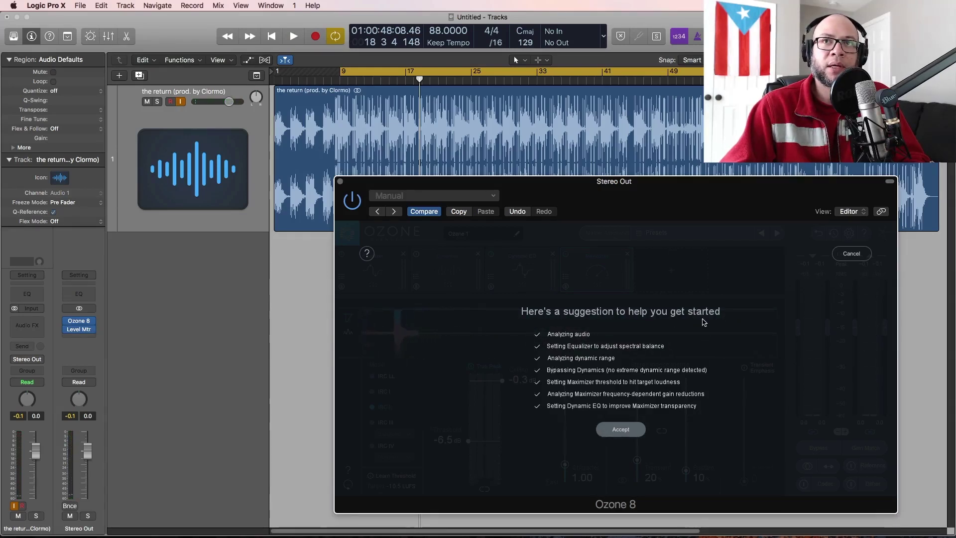
click(621, 430)
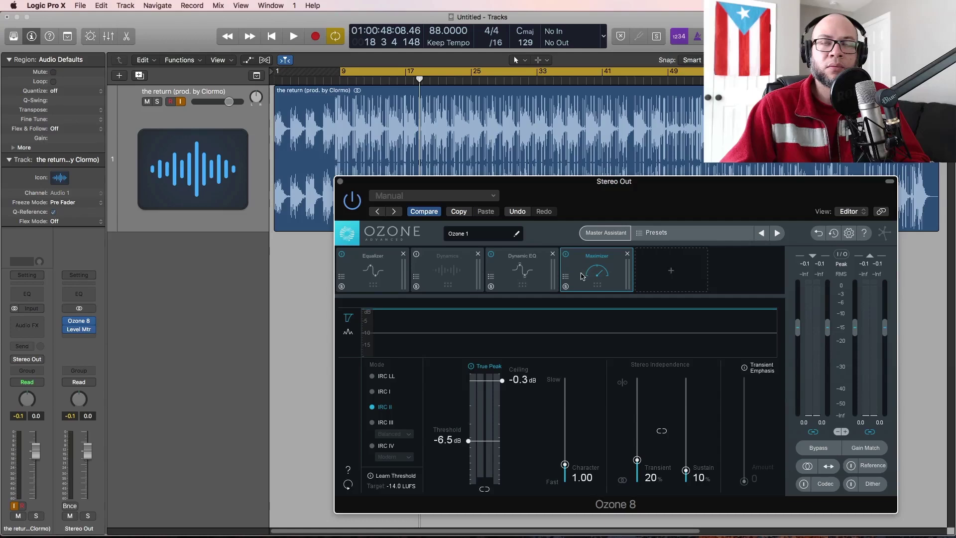
- Review the modules in the suggested chain, including the Maximizer and Equalizer settings, and the reference track view
click(665, 270)
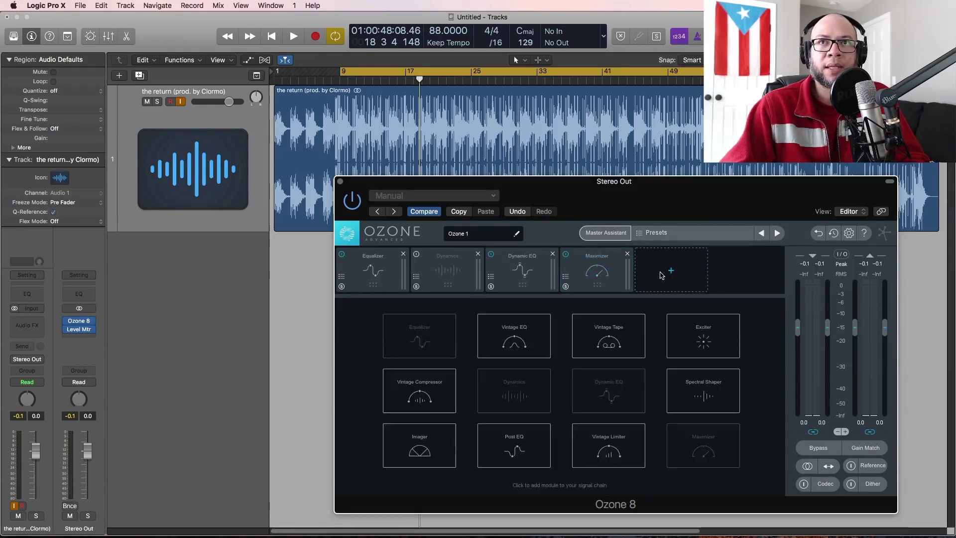
click(599, 280)
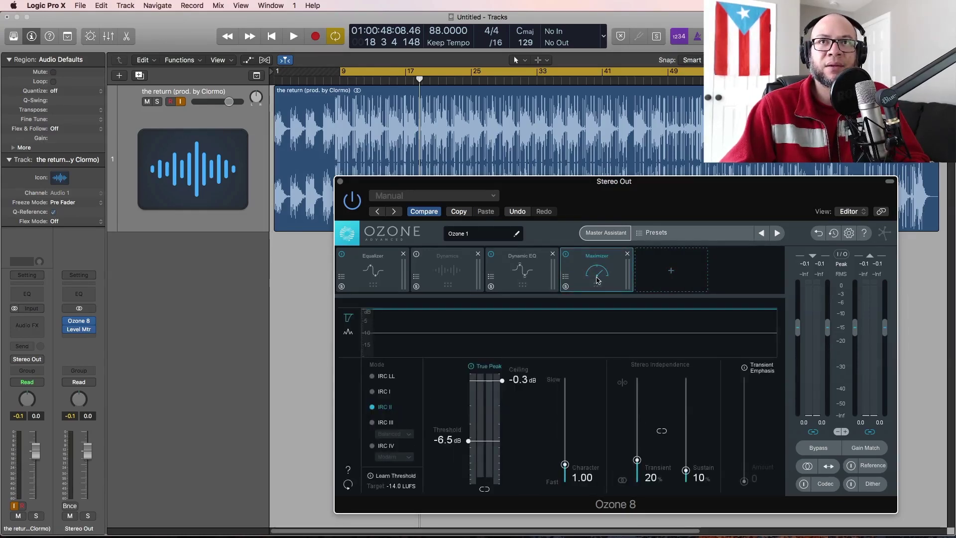
click(379, 277)
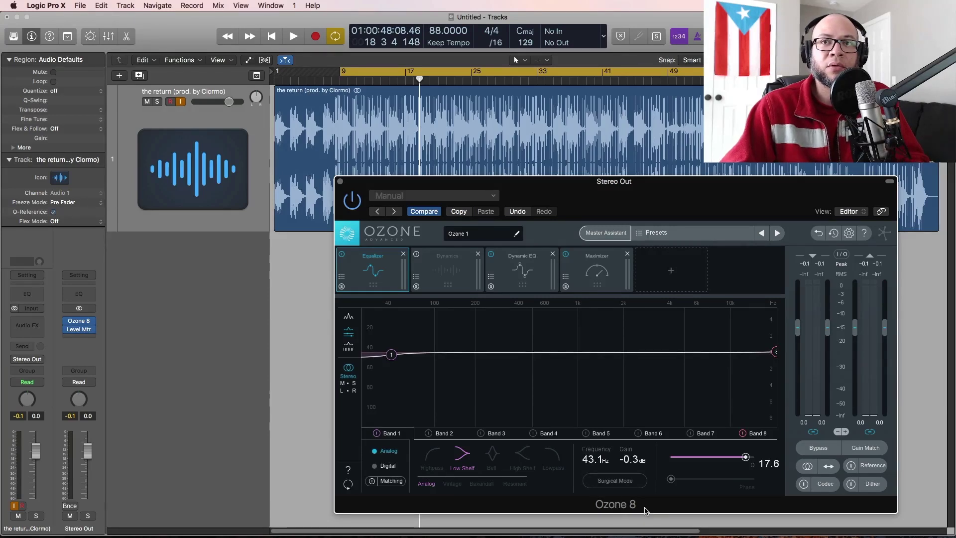
click(879, 468)
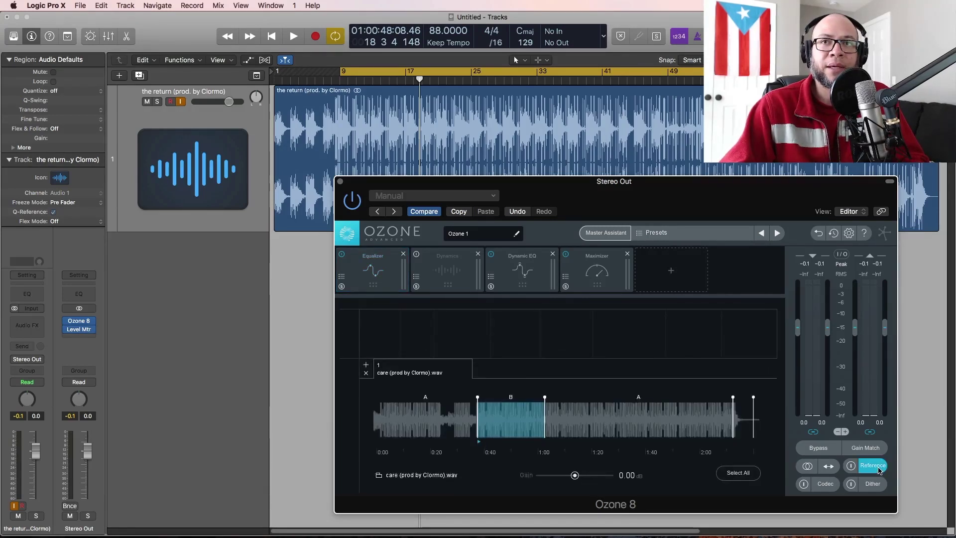
click(376, 271)
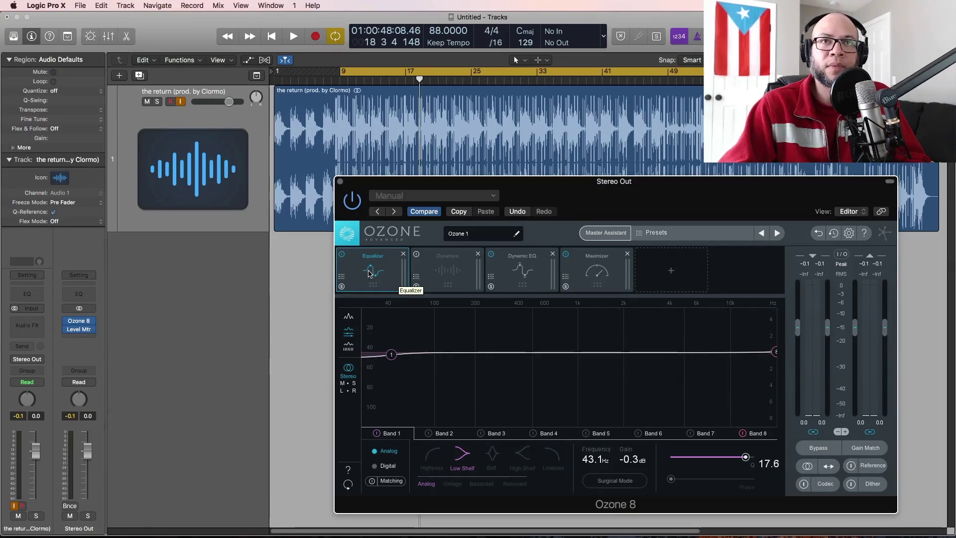
- Remove the bypassed Dynamics module from the chain and play the beat through the remaining modules
click(437, 280)
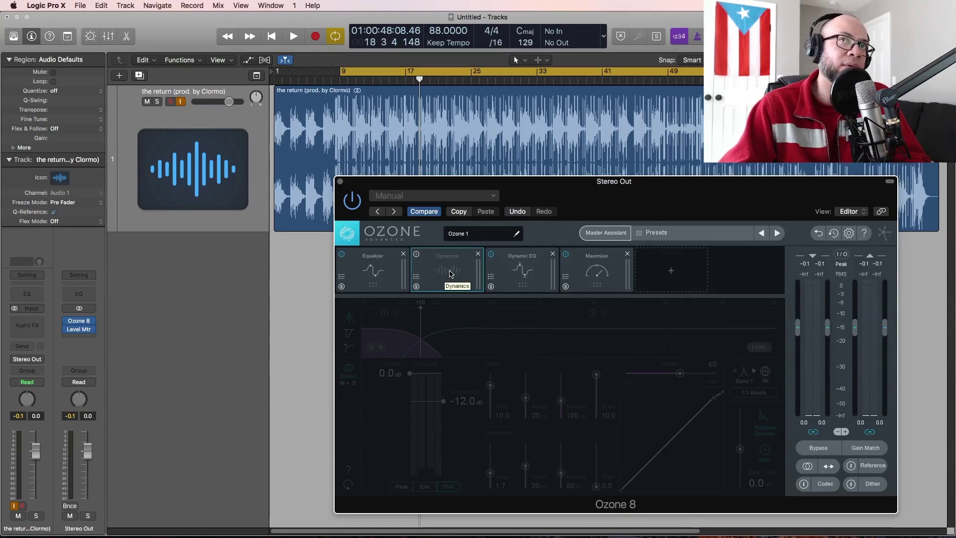
click(479, 254)
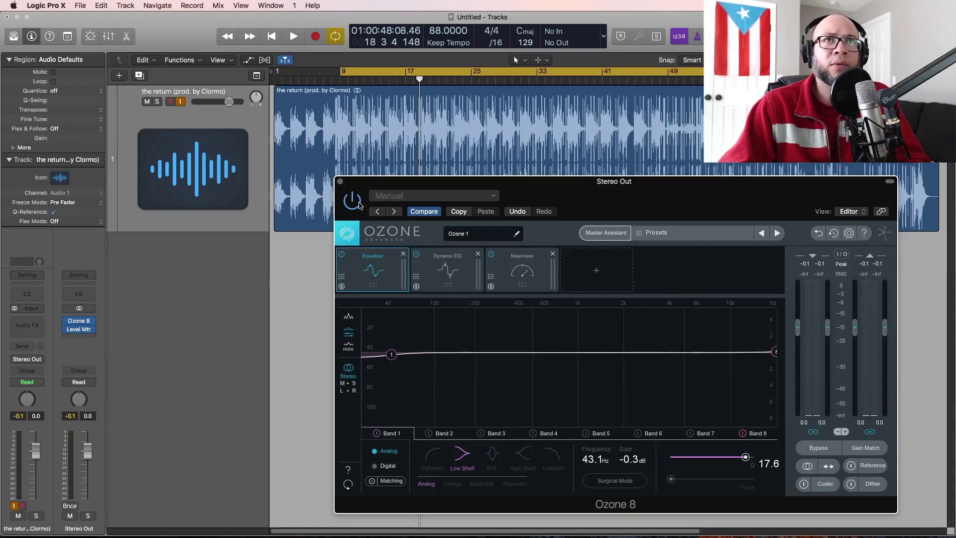
key(space)
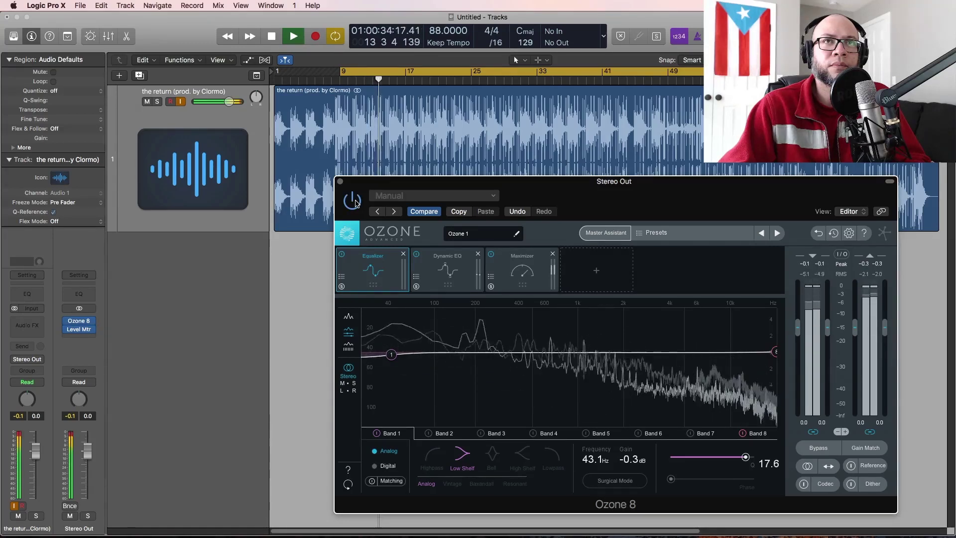
key(space)
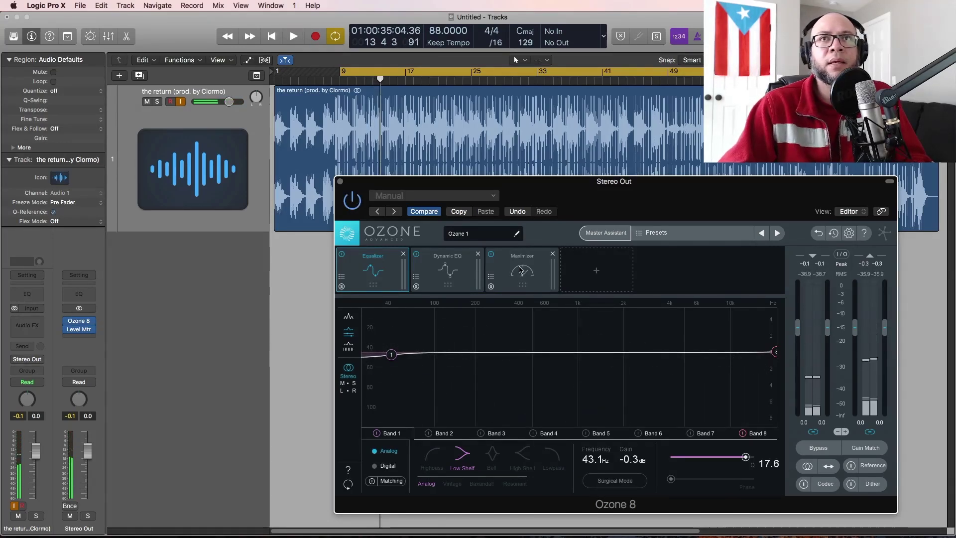
- Check the Maximizer, return to the Equalizer, and place the Level Meter and Ozone 8 windows side by side
click(524, 269)
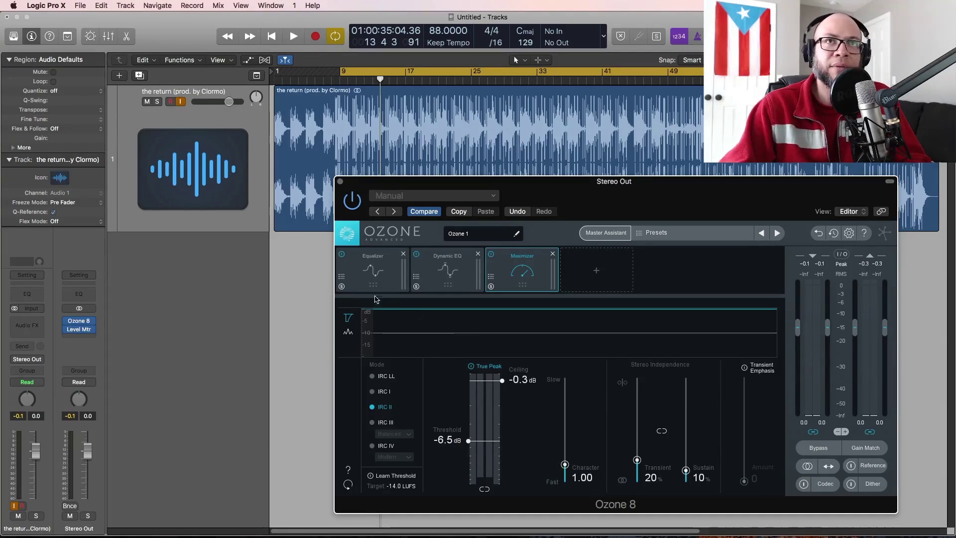
click(373, 274)
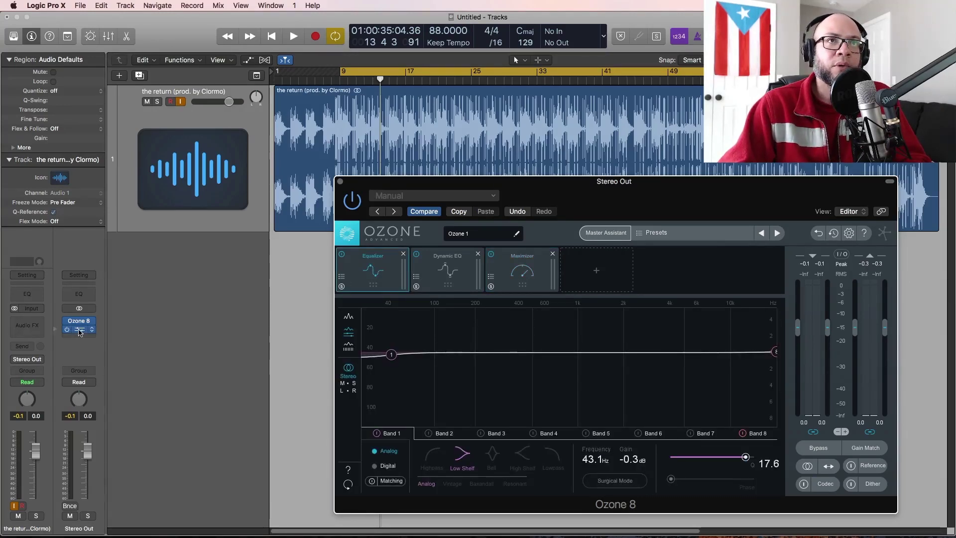
click(80, 332)
drag(559, 190, 610, 195)
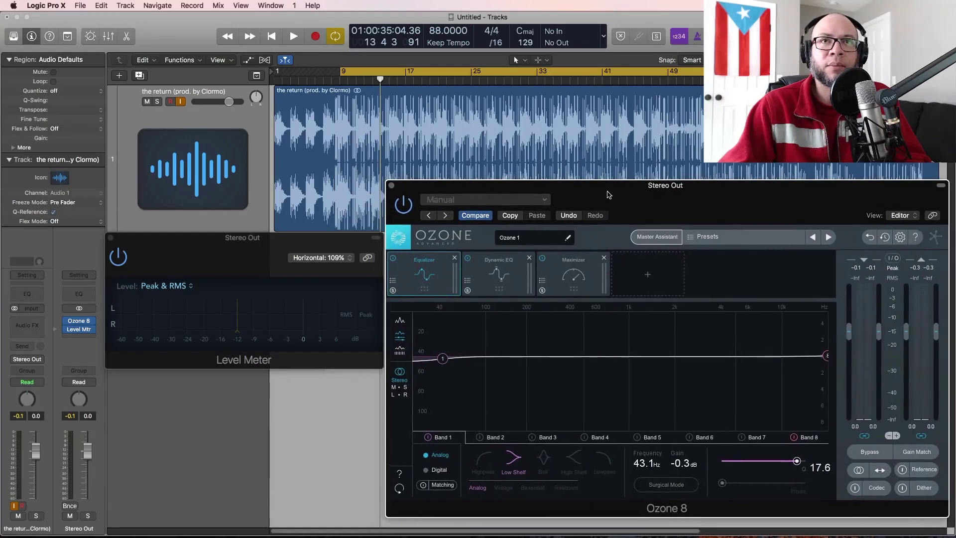
click(233, 337)
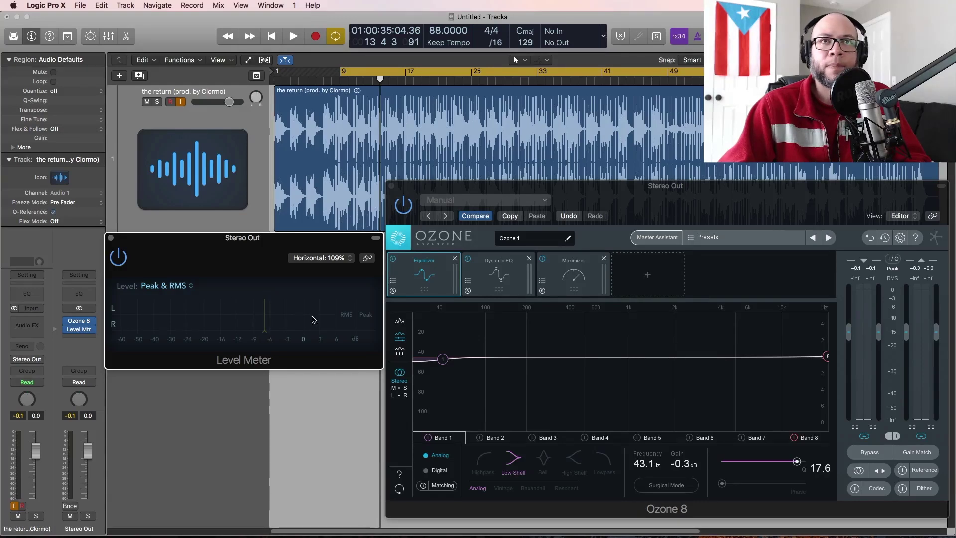
drag(331, 242, 331, 244)
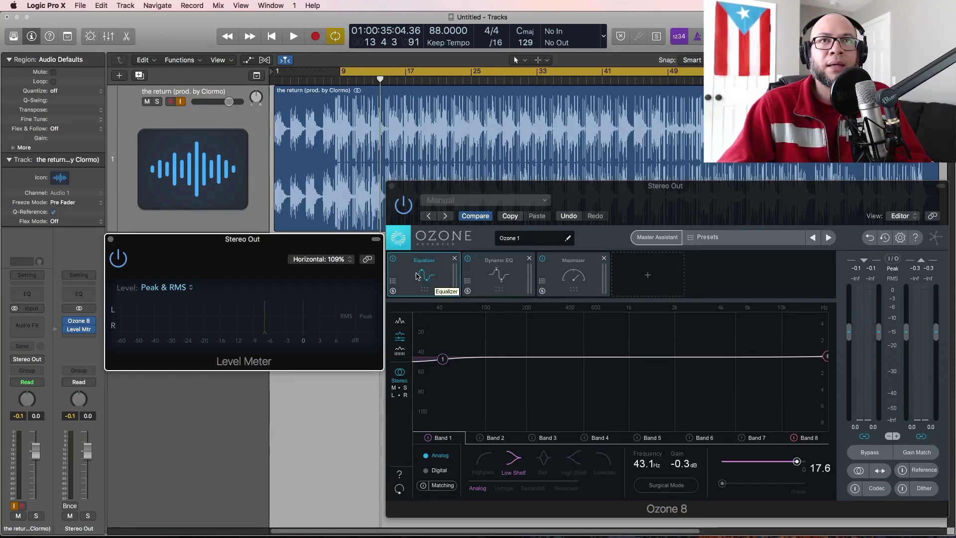
- Set the Equalizer's Band 1 low shelf to 50.1 Hz with a gain of -0.8 dB
click(443, 361)
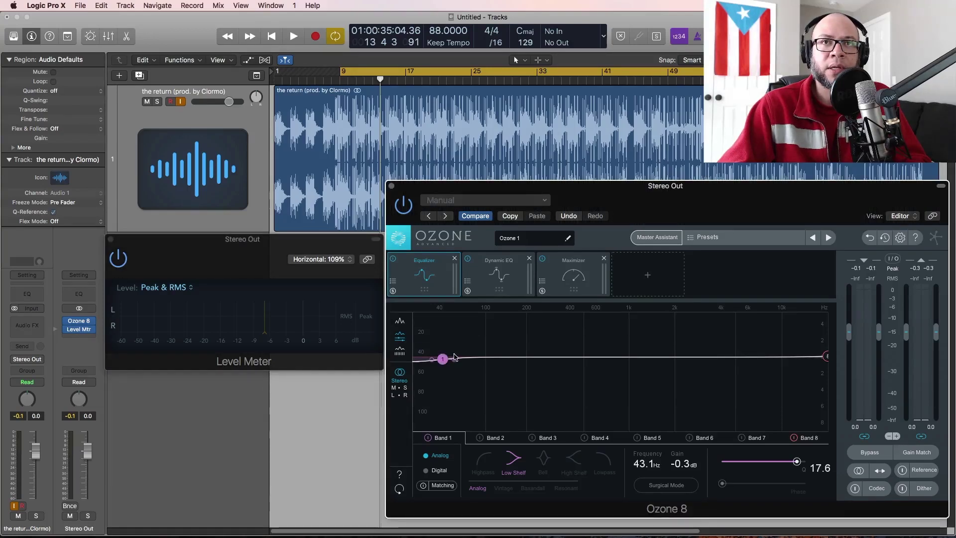
mouse_move(444, 362)
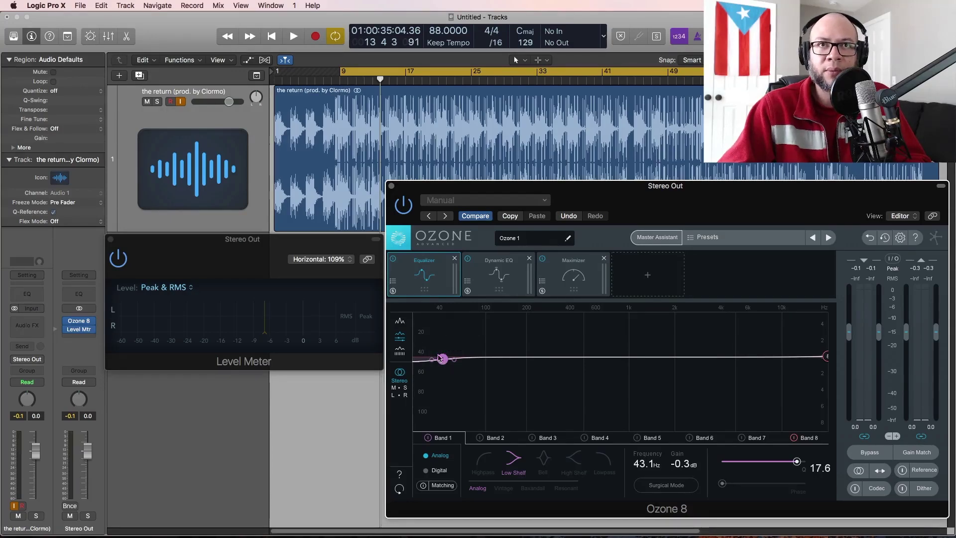
mouse_move(443, 363)
mouse_down()
mouse_move(474, 365)
mouse_move(449, 365)
mouse_up()
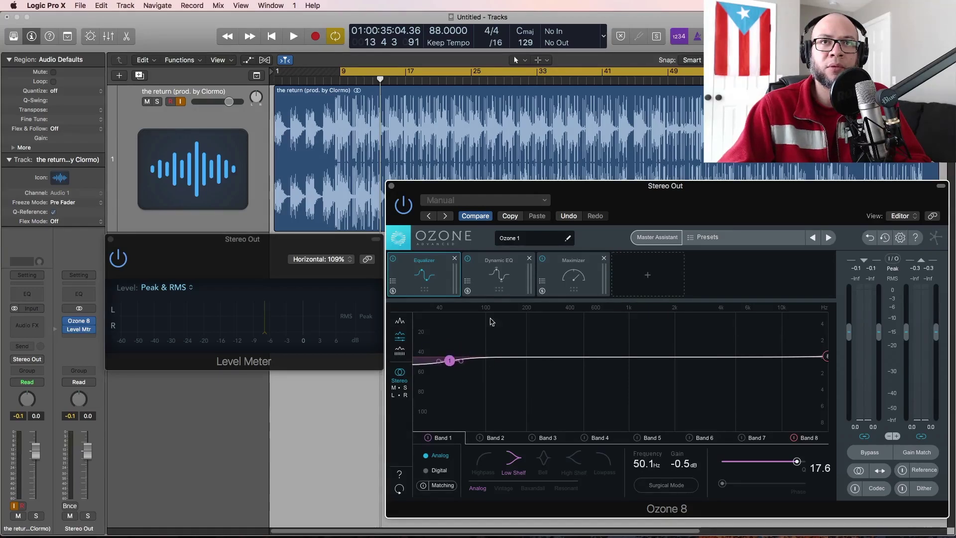
mouse_move(452, 363)
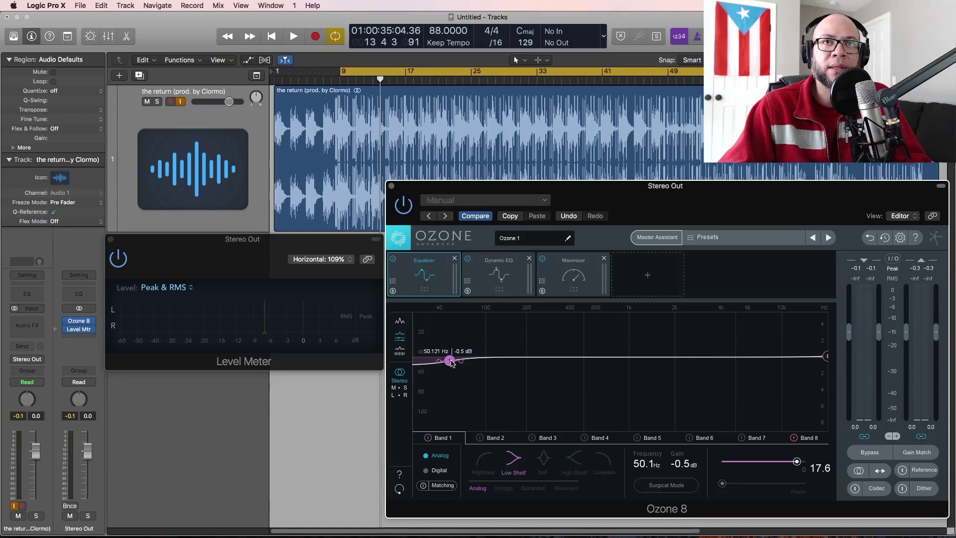
drag(452, 364, 452, 364)
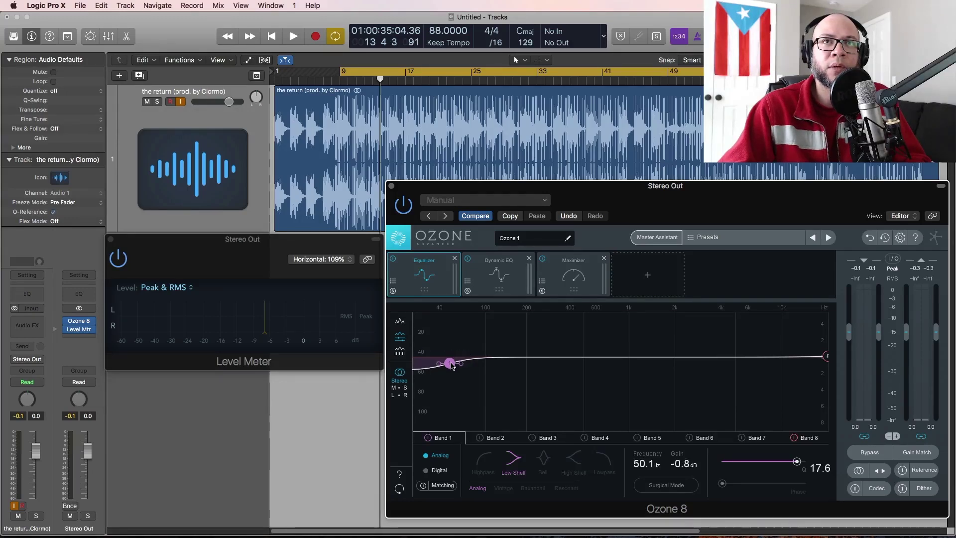
- Set the Equalizer's Band 8 high shelf to 12.7 kHz with a gain of 0.3 dB, auditioning the beat before and after
key(space)
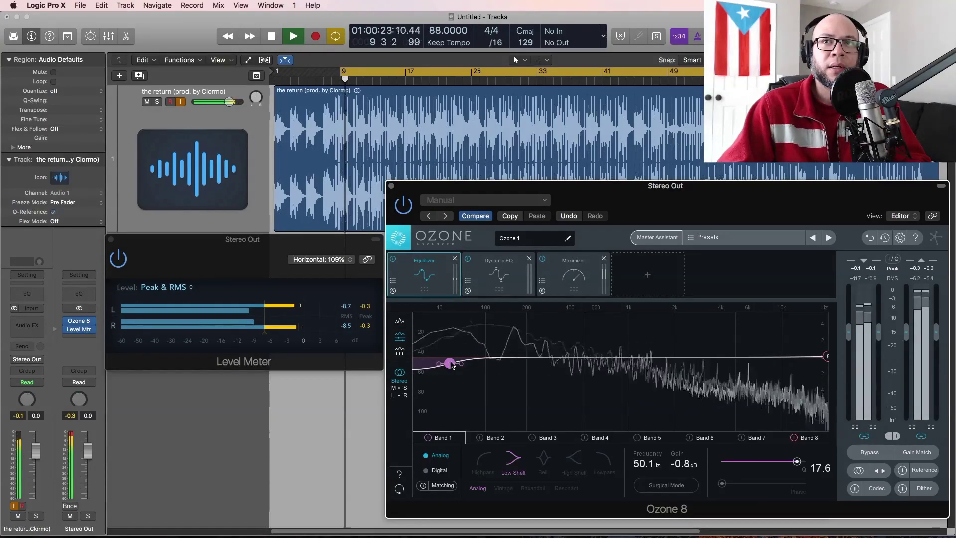
key(space)
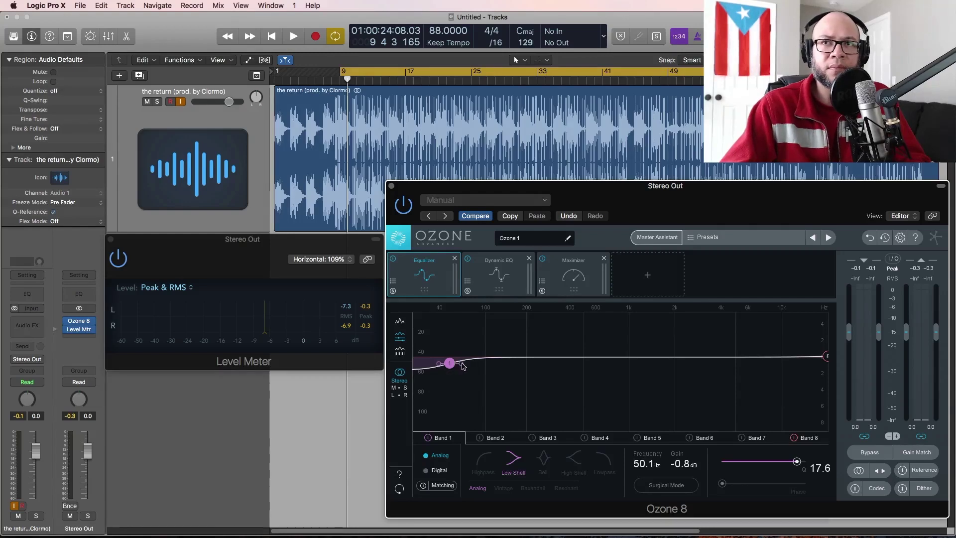
click(827, 357)
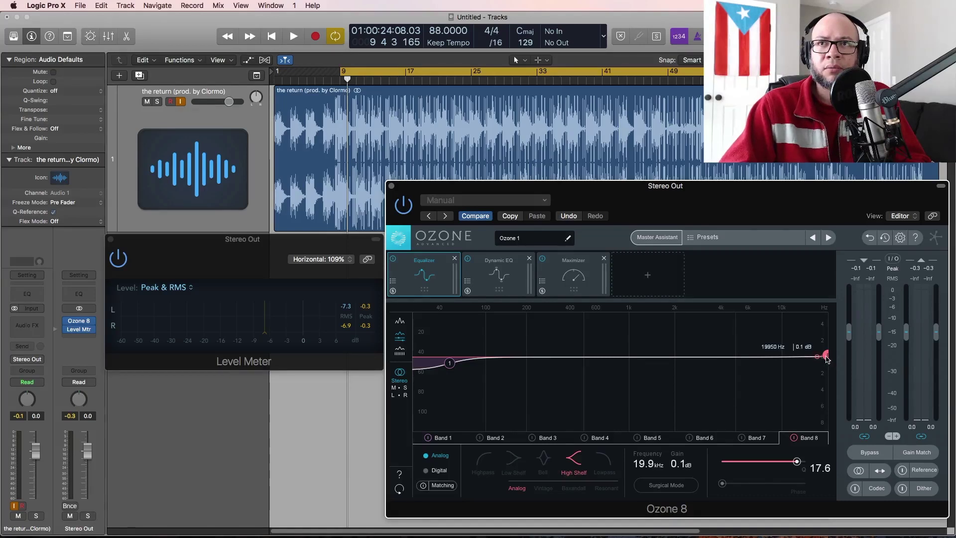
drag(827, 359, 797, 358)
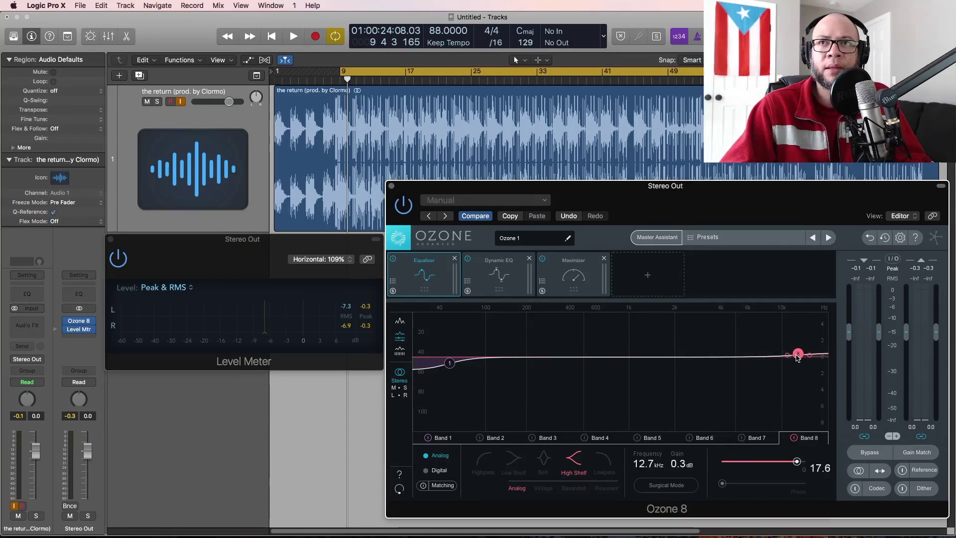
key(space)
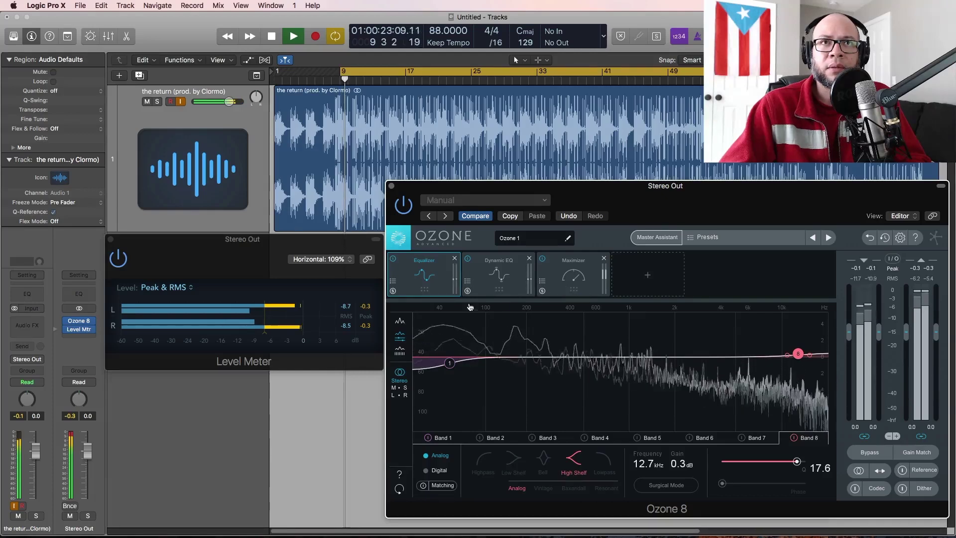
key(space)
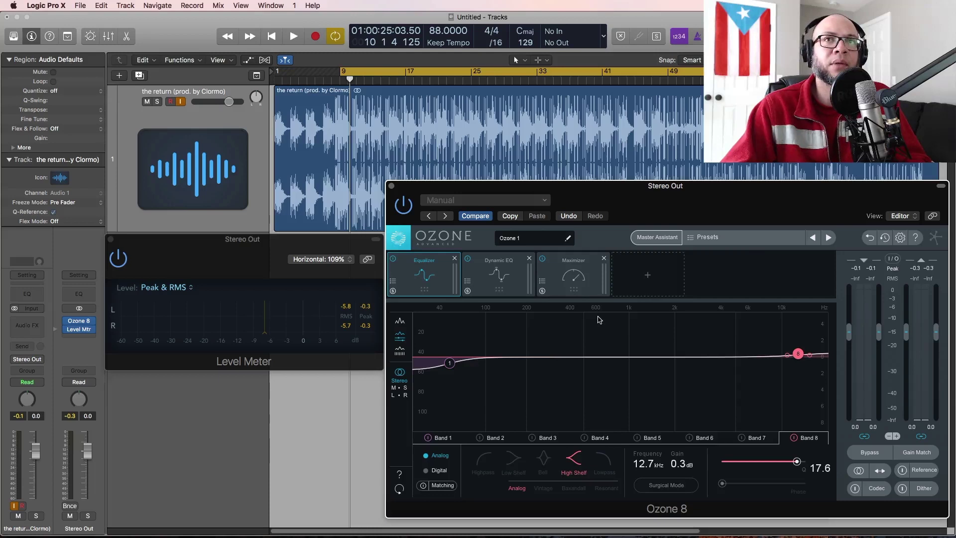
- Examine the settings of Bands 1, 3 and 4 in the Dynamic EQ module
click(501, 274)
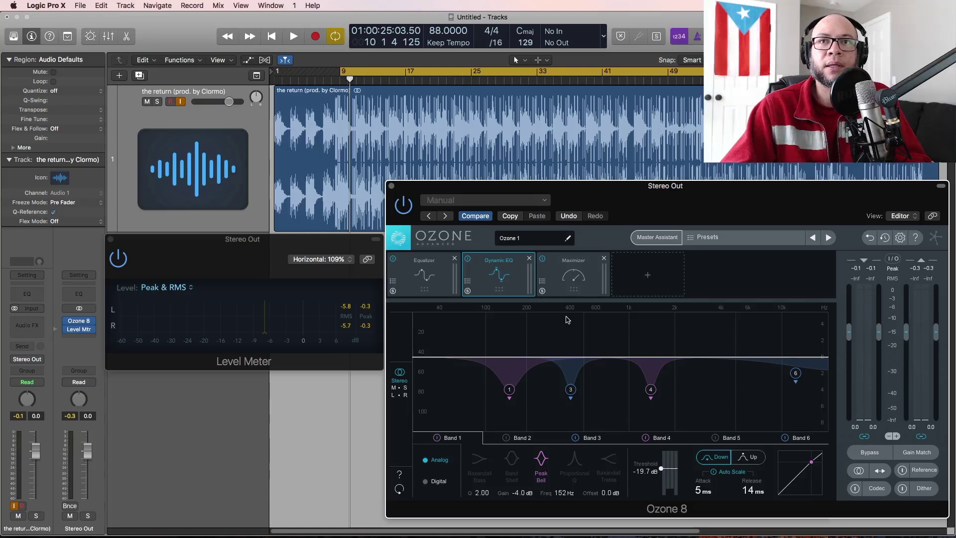
click(510, 390)
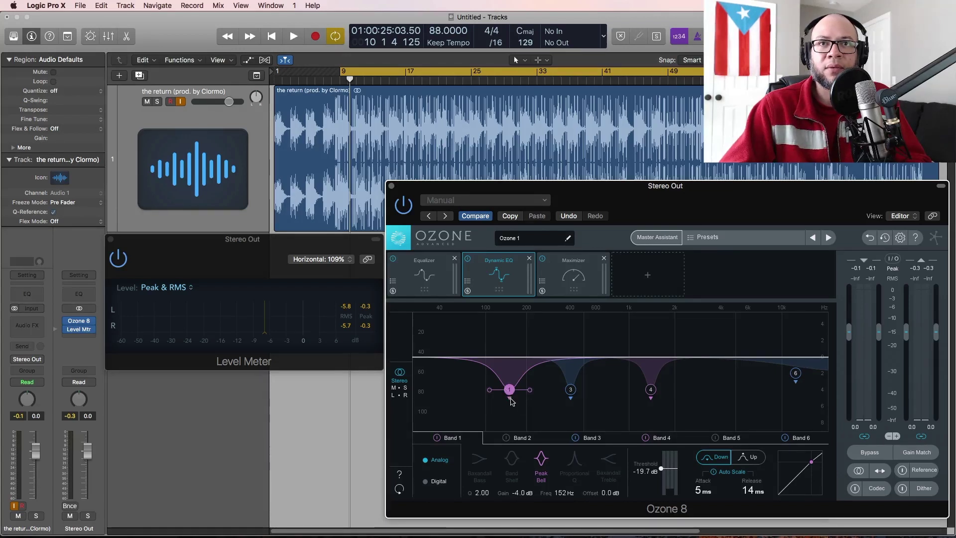
click(569, 391)
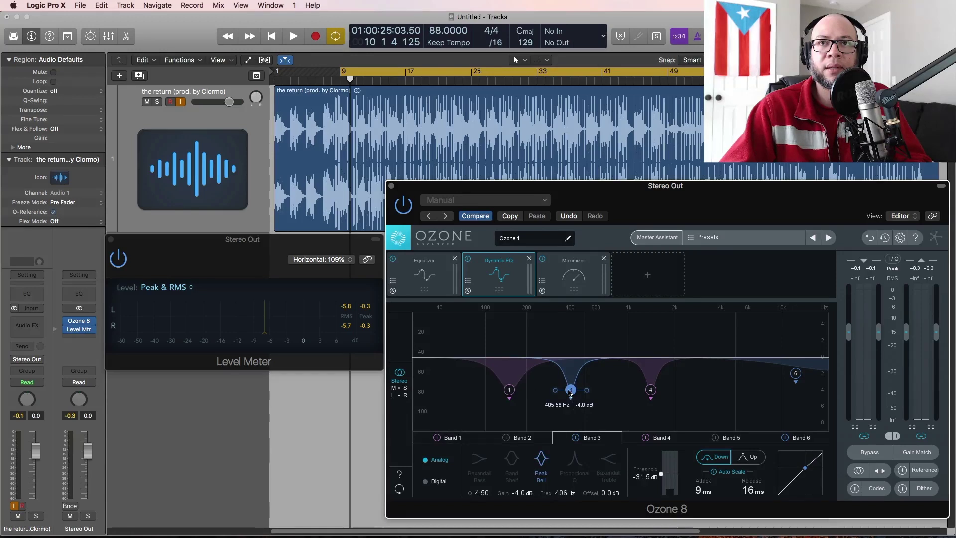
click(650, 391)
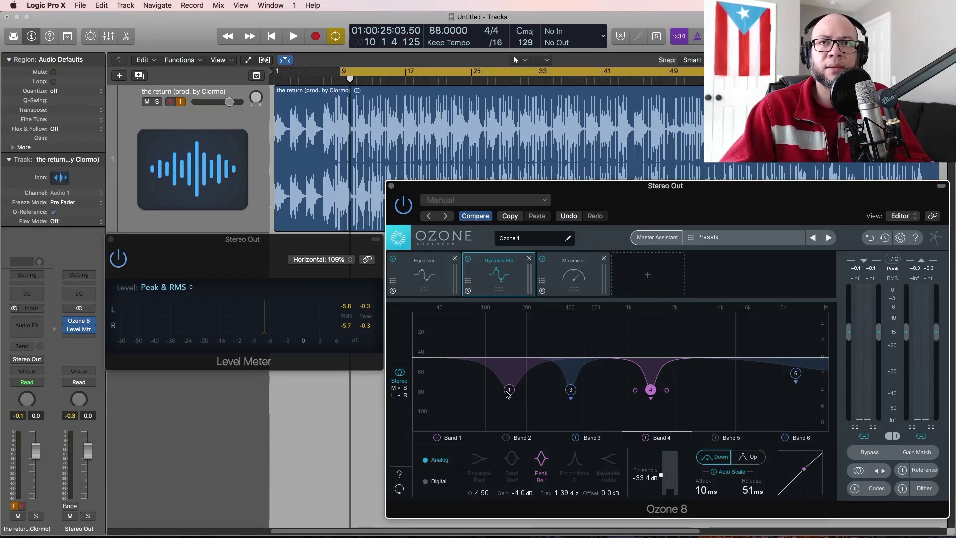
- Set the Dynamic EQ gains to -1.0 dB on Band 1, -0.8 dB on Band 3, -0.5 dB on Band 4 and -0.3 dB on Band 6
drag(509, 391, 509, 369)
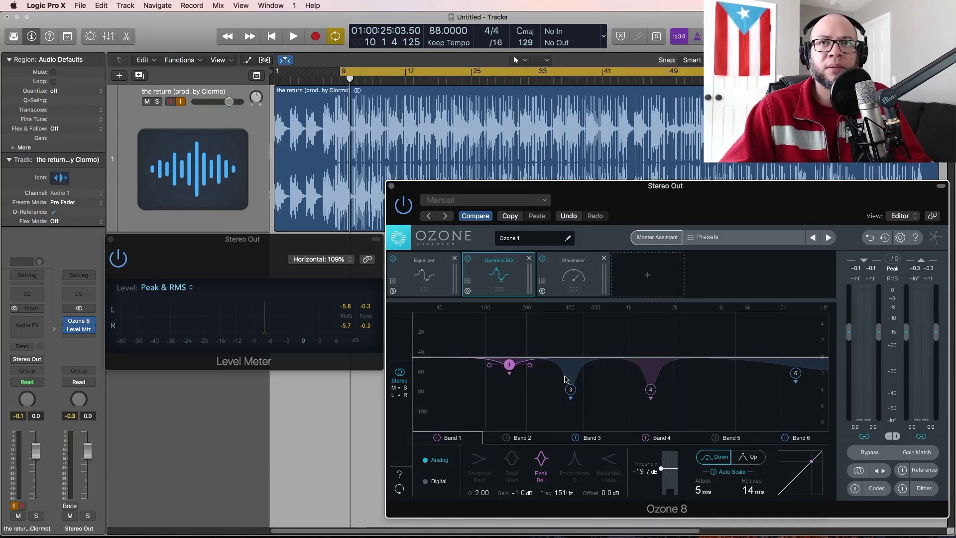
drag(570, 394, 571, 367)
key(space)
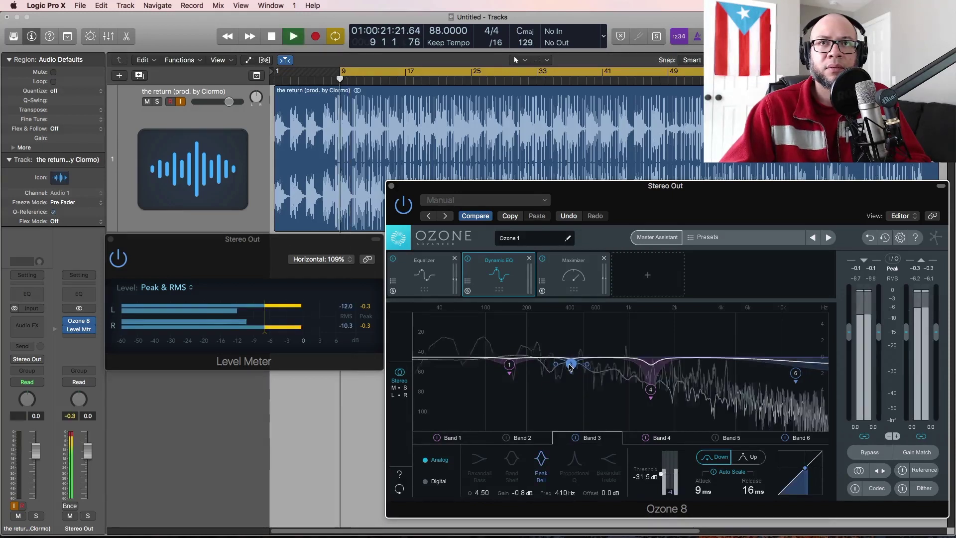
drag(651, 387, 655, 364)
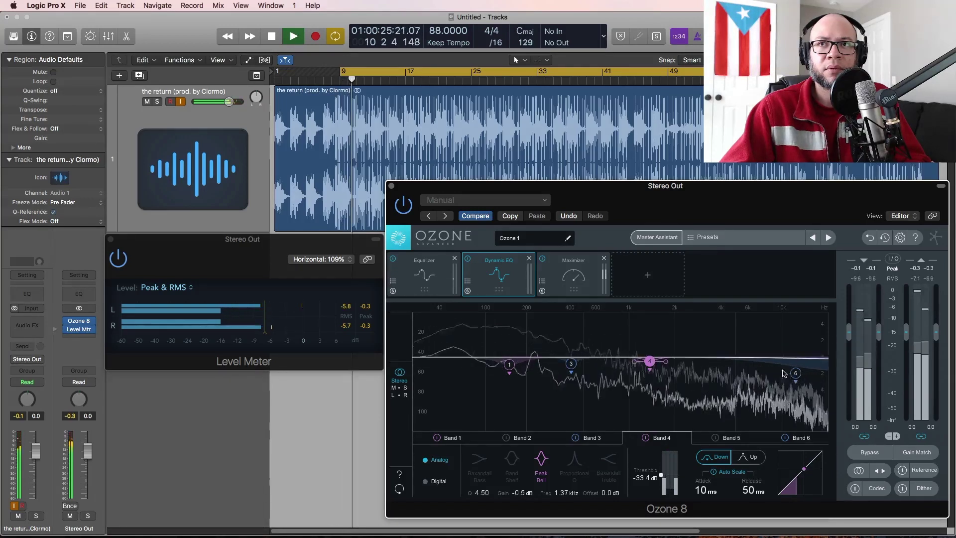
drag(797, 373, 797, 362)
key(space)
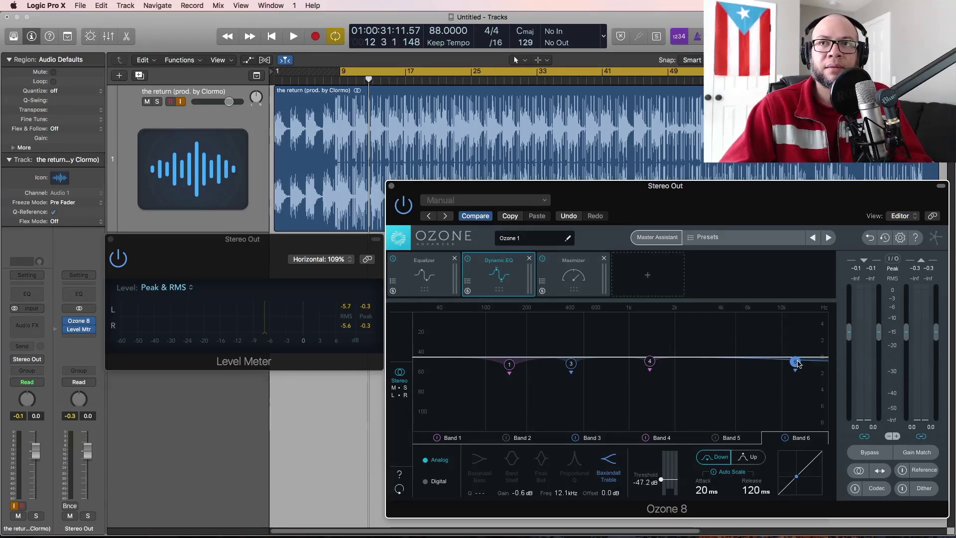
drag(798, 364, 798, 362)
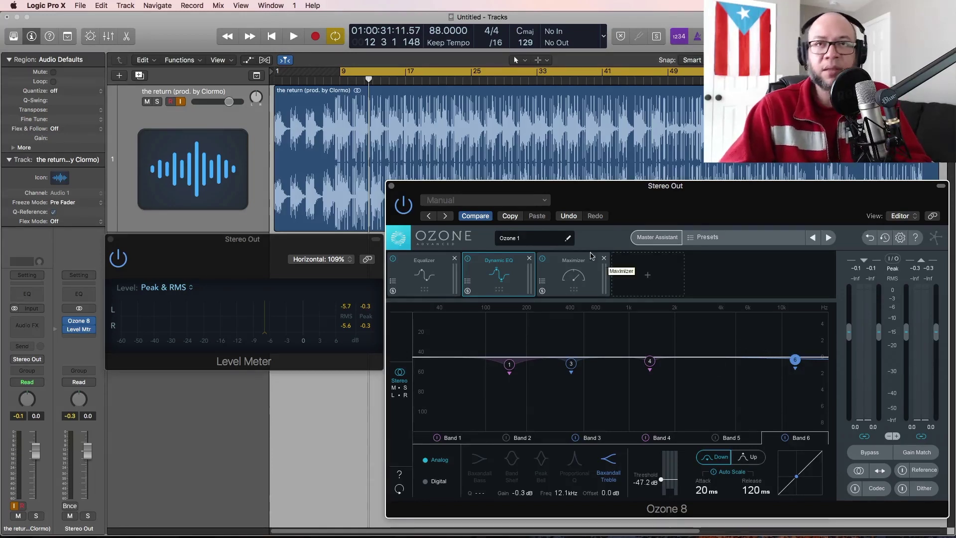
- Add a Vintage Tape module and move it to the start of the signal chain, ahead of the Equalizer
click(648, 274)
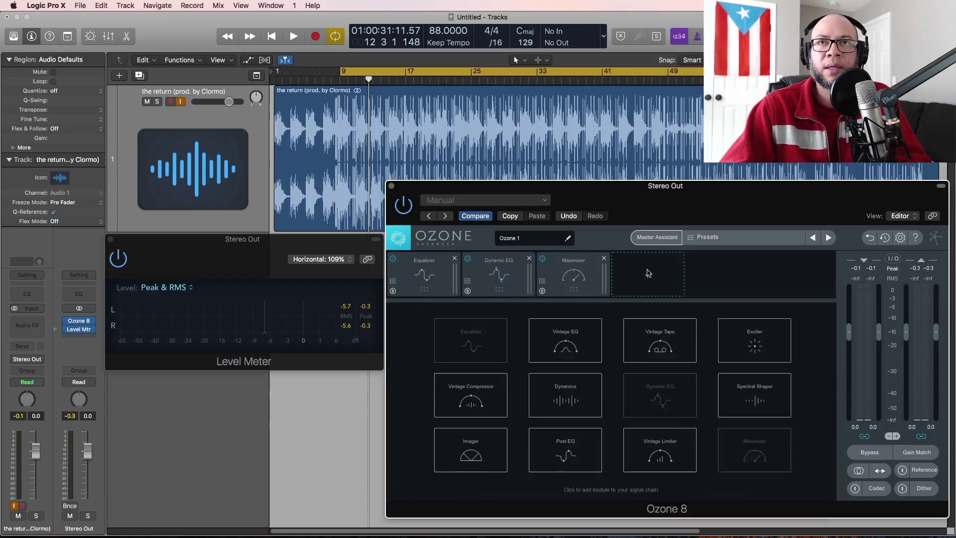
click(657, 343)
drag(648, 275, 422, 279)
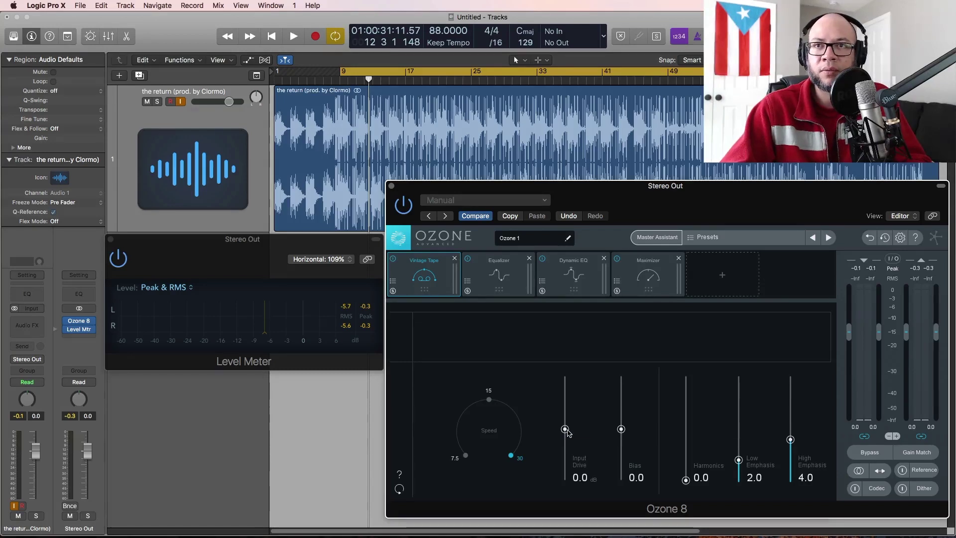
- During playback, set Vintage Tape's Input Drive to 1.5 dB, Bias to 0.4, Harmonics to 1.6, Low Emphasis to 1.4 and High Emphasis to 4.3
key(space)
drag(567, 432, 622, 422)
drag(684, 485, 741, 386)
drag(743, 425, 743, 466)
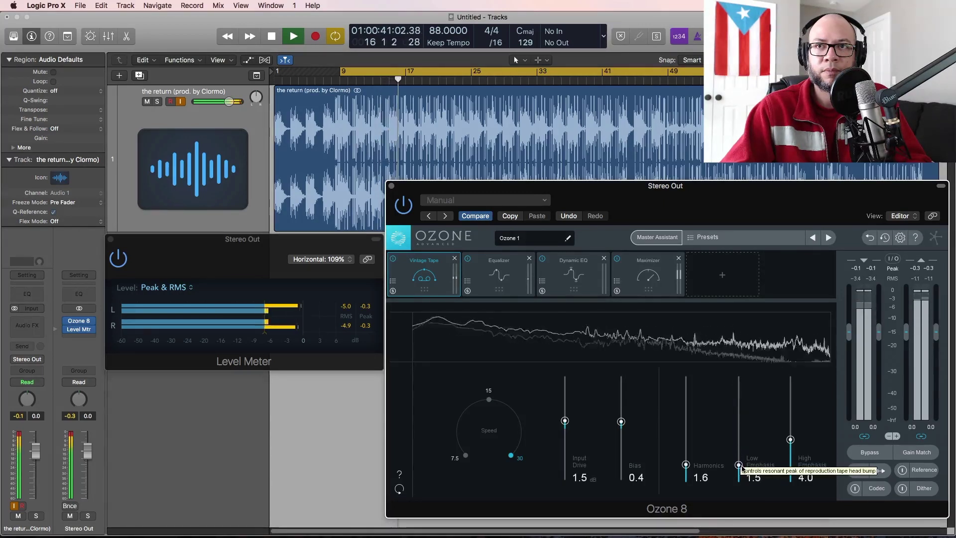
drag(791, 439, 801, 380)
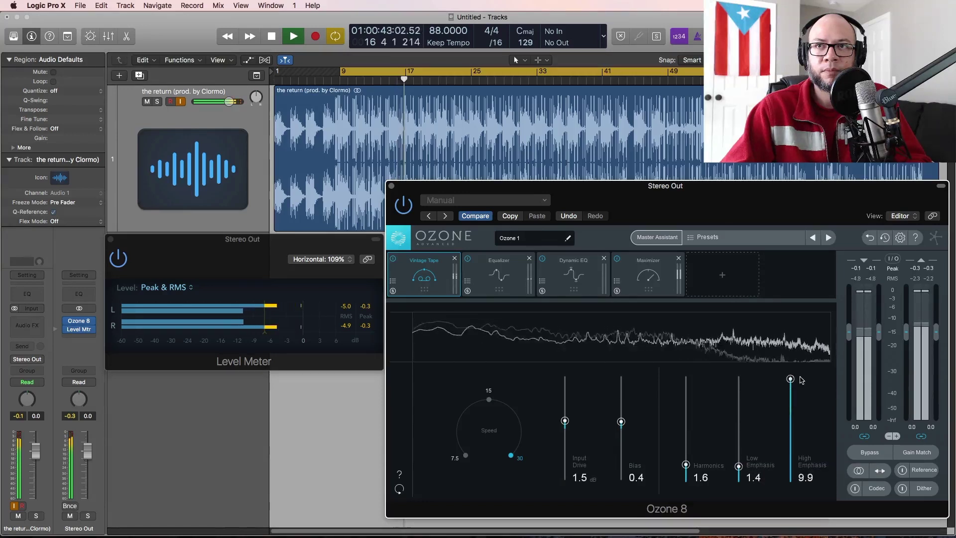
drag(800, 433, 800, 440)
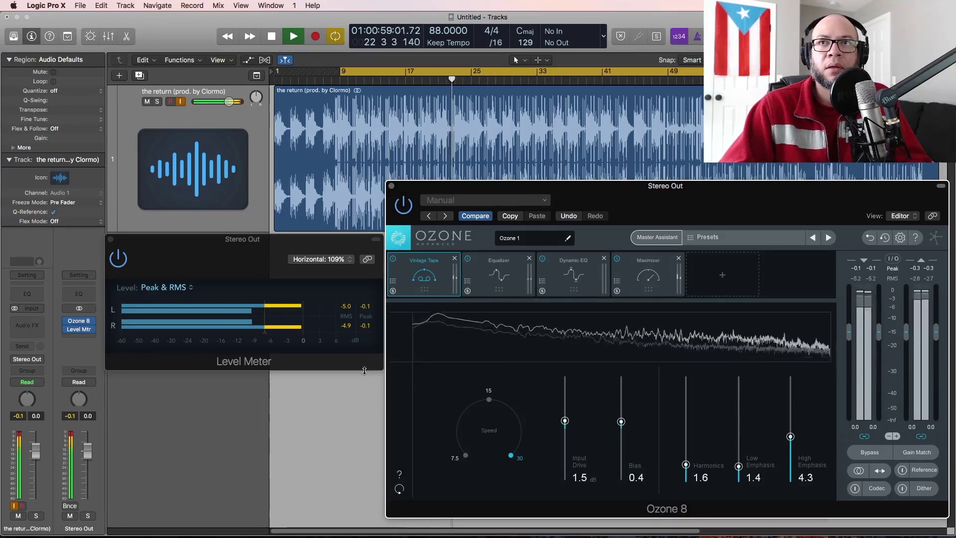
key(space)
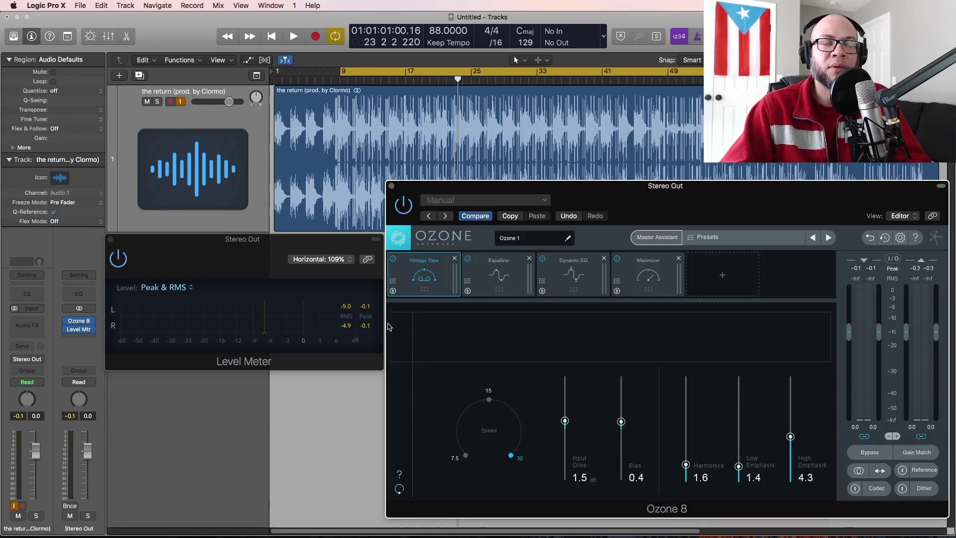
- Check the Maximizer settings, add an Imager module just before the Maximizer, and show the Imager's controls
click(648, 275)
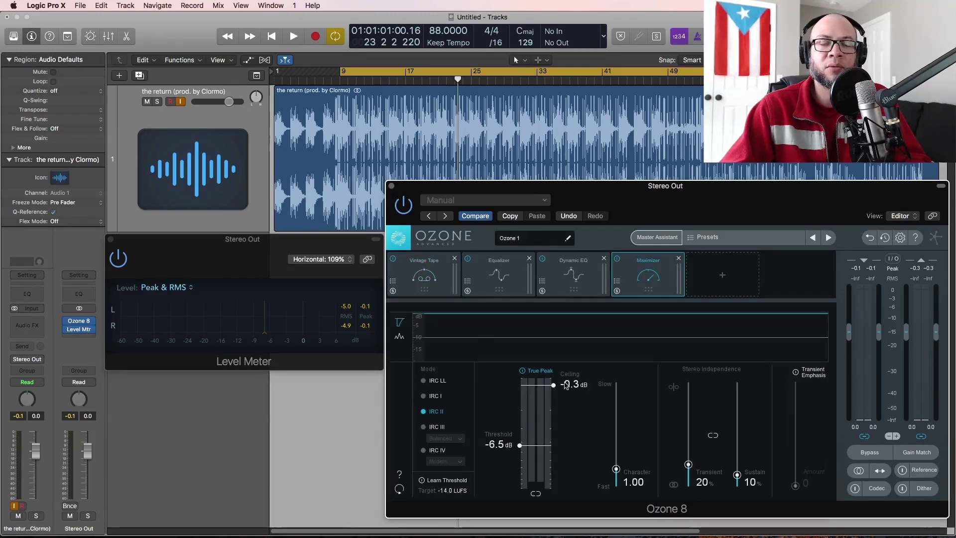
click(725, 281)
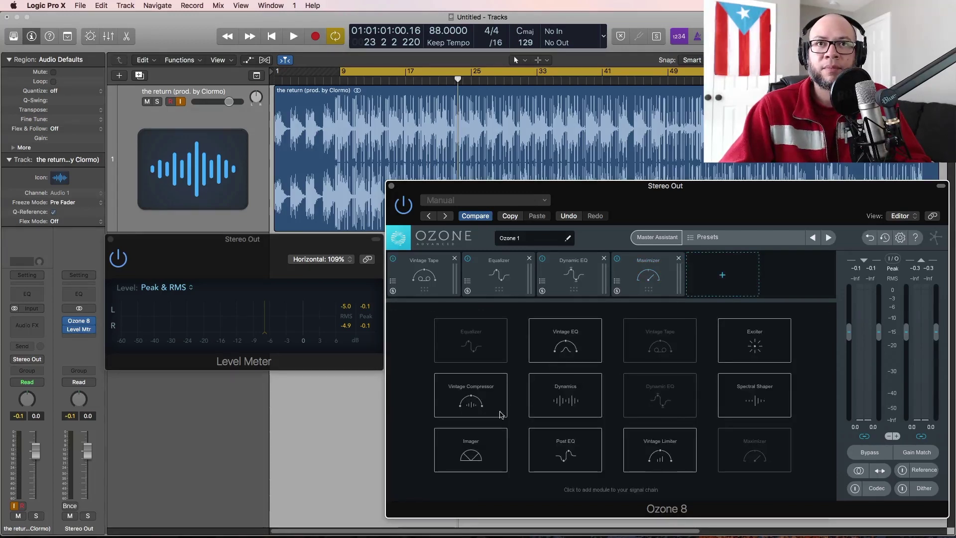
click(502, 451)
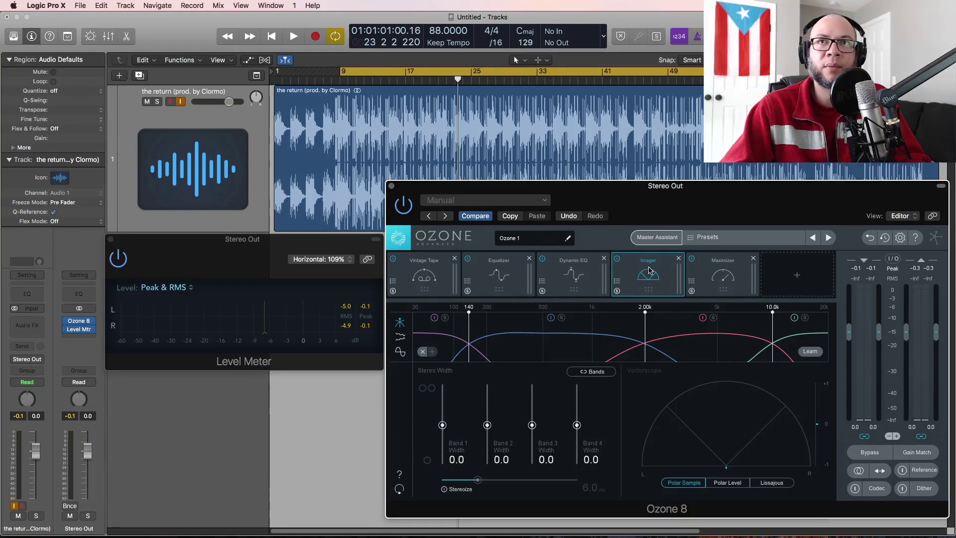
click(716, 275)
click(648, 274)
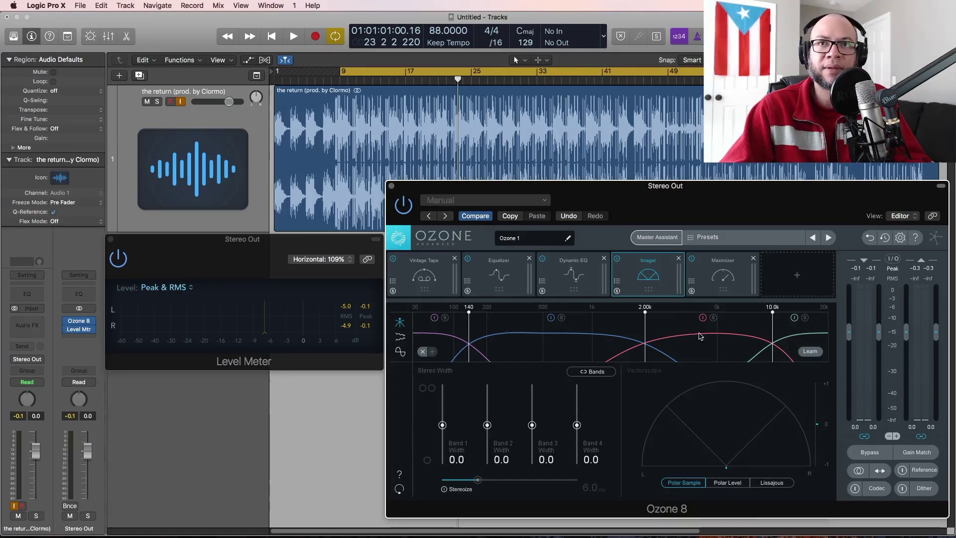
- Solo the Imager's Band 2 during playback, compare wide and fully narrowed settings, and set its stereo width to 29.1
key(space)
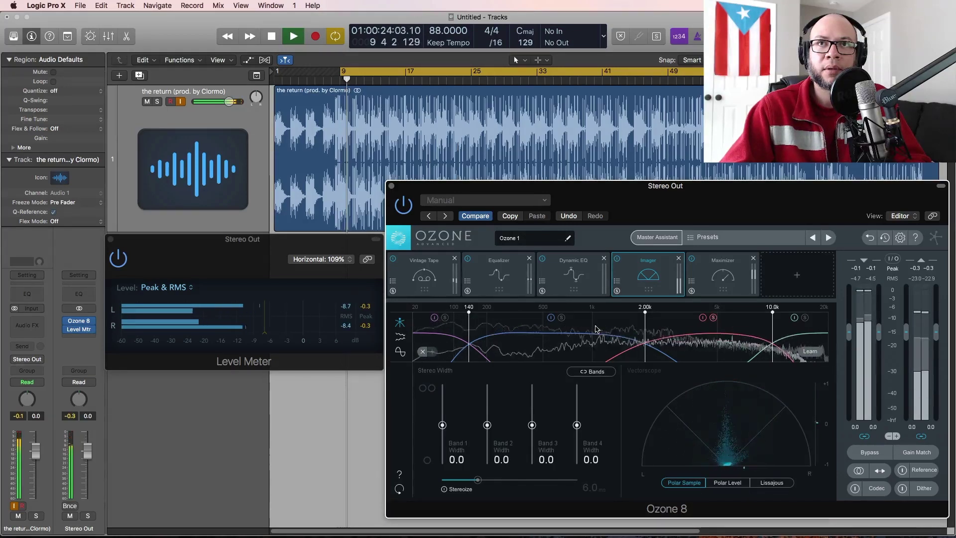
click(561, 317)
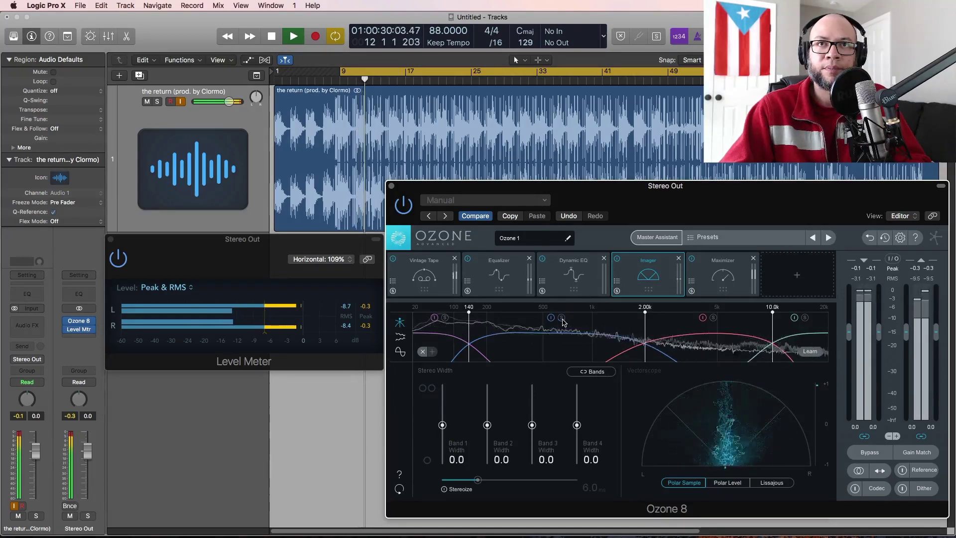
drag(488, 427, 493, 412)
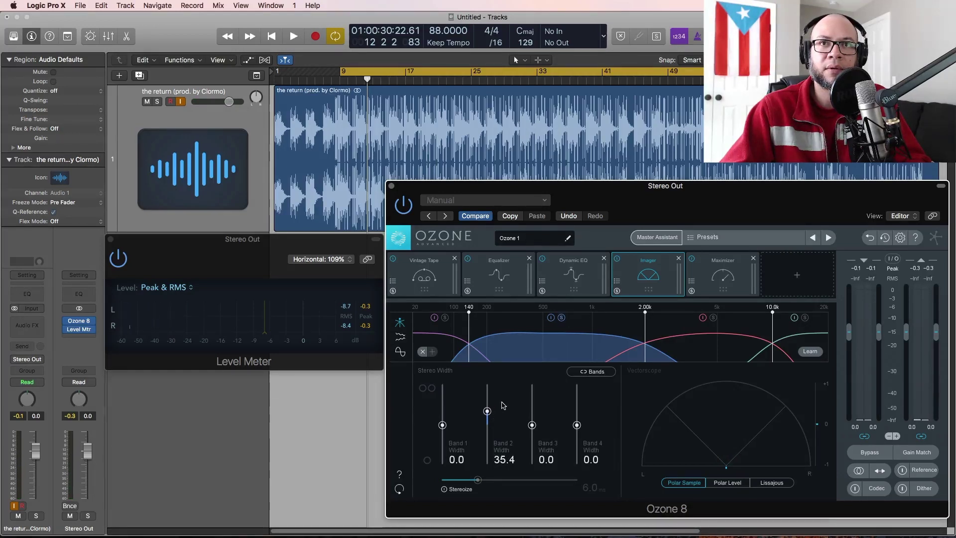
key(space)
drag(493, 410, 487, 466)
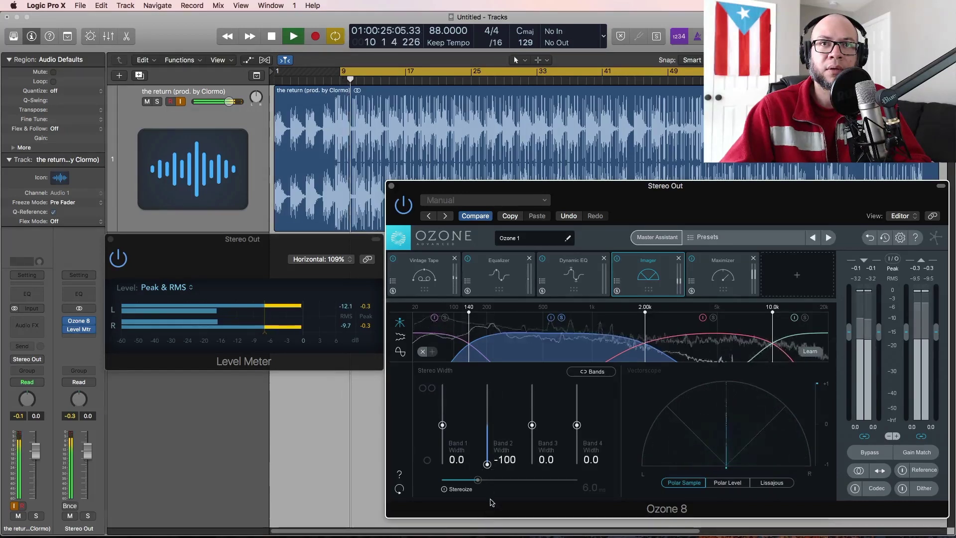
drag(496, 468, 513, 417)
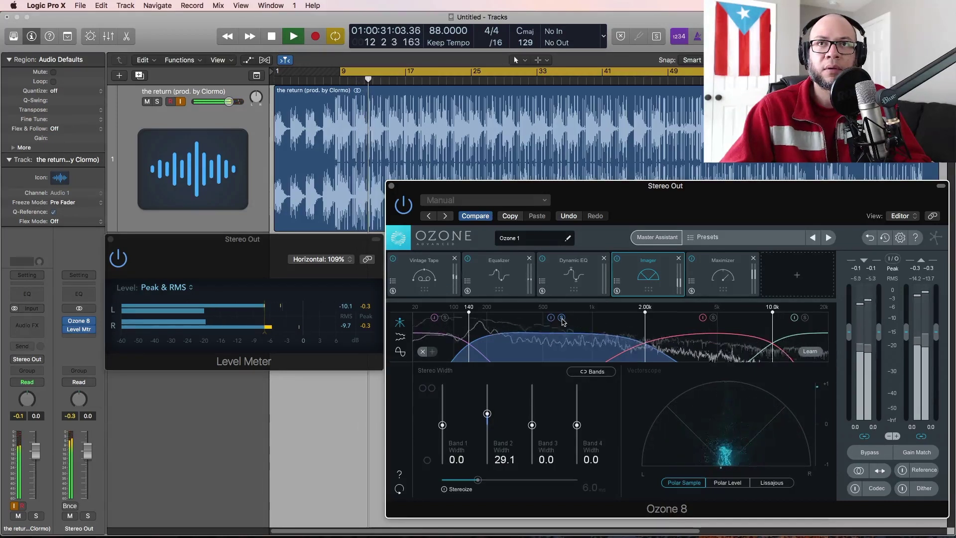
- Solo the Imager's other bands during playback, setting the width to 49.4 for Band 3, 36.7 for Band 4 and 7.6 for Band 1
click(713, 318)
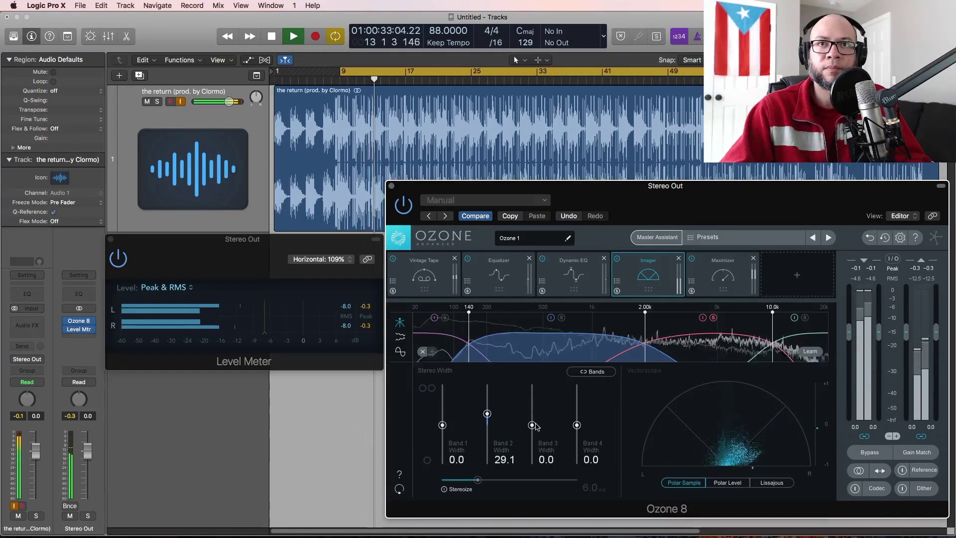
drag(533, 425, 548, 407)
click(715, 319)
mouse_move(577, 424)
mouse_down()
mouse_move(578, 411)
mouse_move(584, 416)
mouse_up()
click(445, 318)
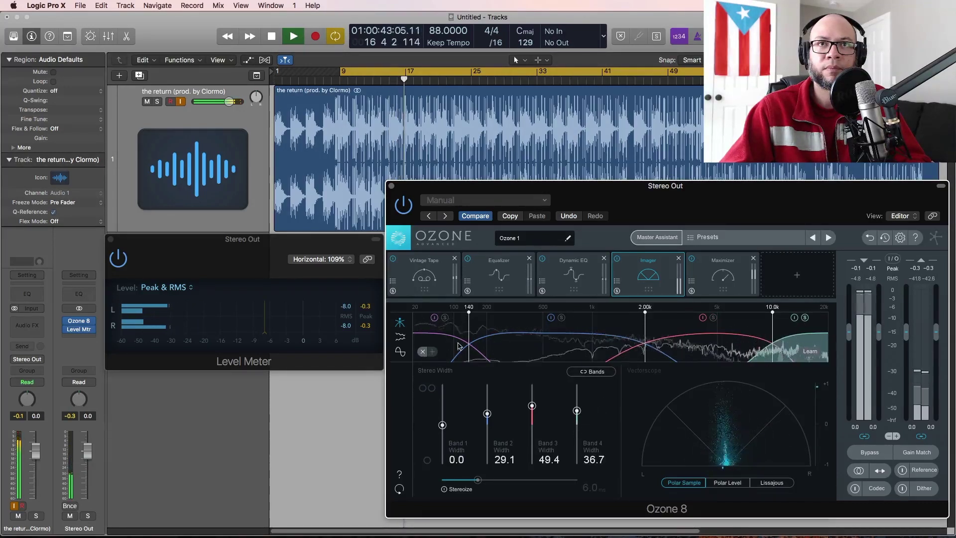
drag(443, 426, 443, 423)
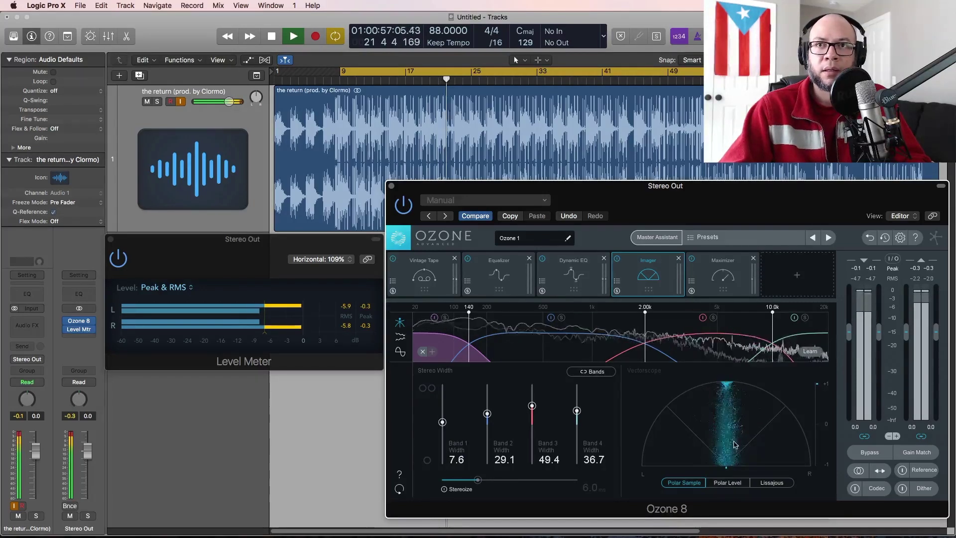
key(space)
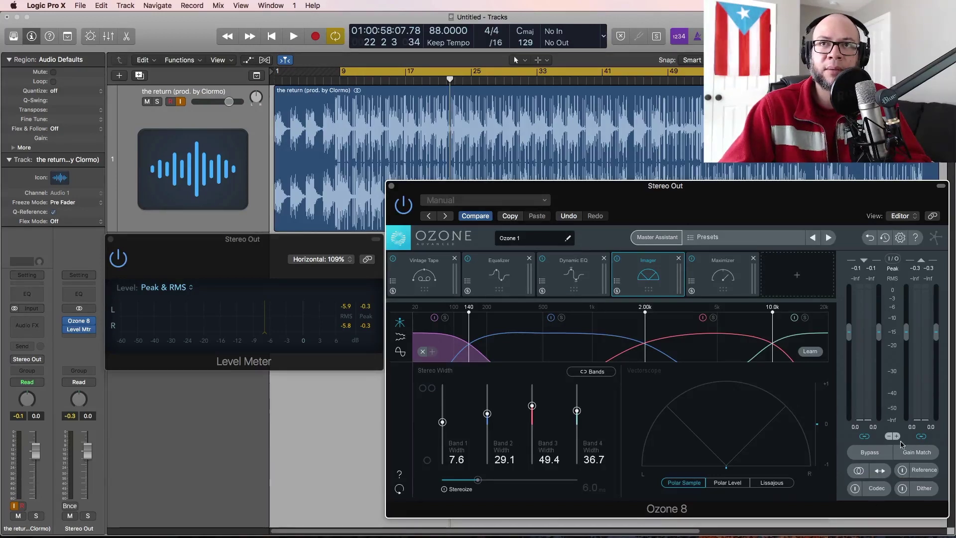
- Compare the beat in mono and stereo during playback, and set the Imager's Band 4 width to 67.1 while summed to mono
key(space)
click(859, 471)
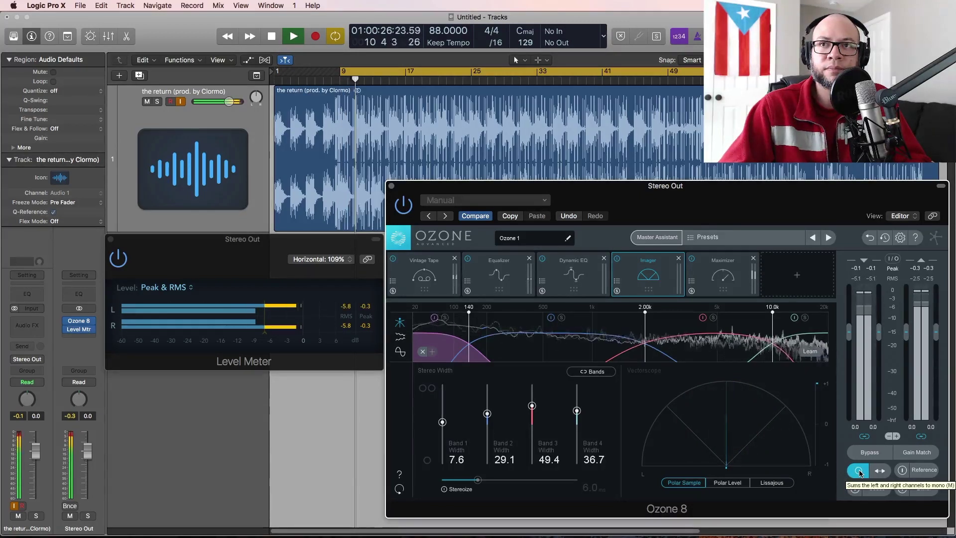
click(860, 471)
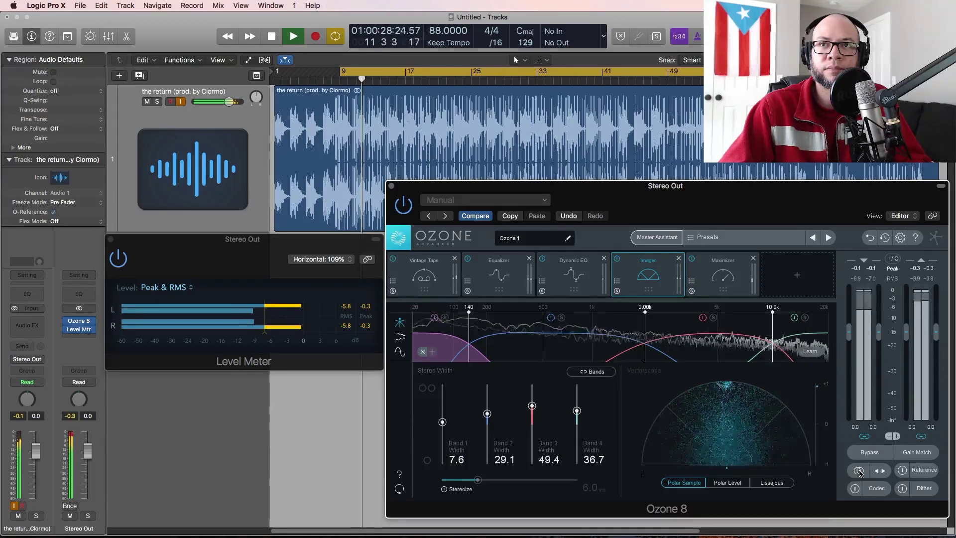
click(860, 471)
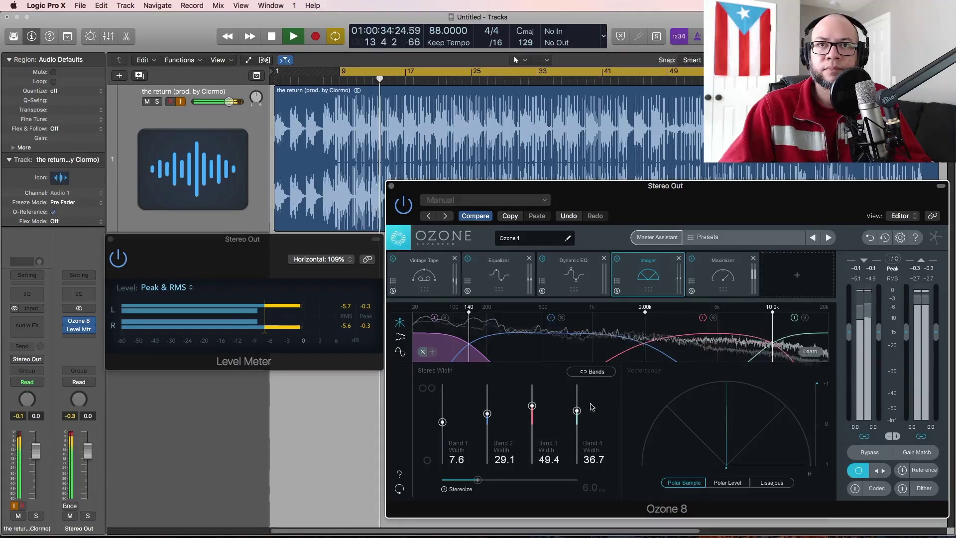
drag(576, 412, 578, 399)
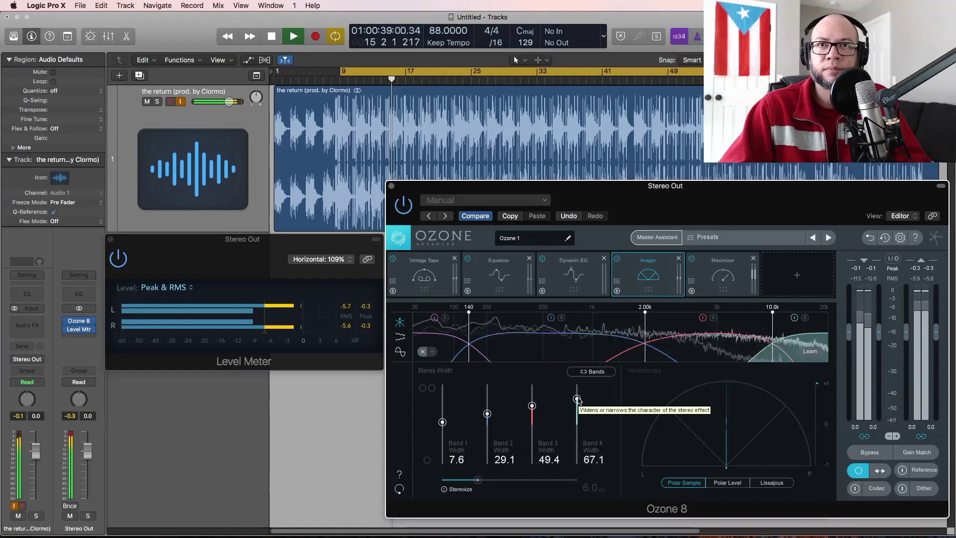
click(857, 471)
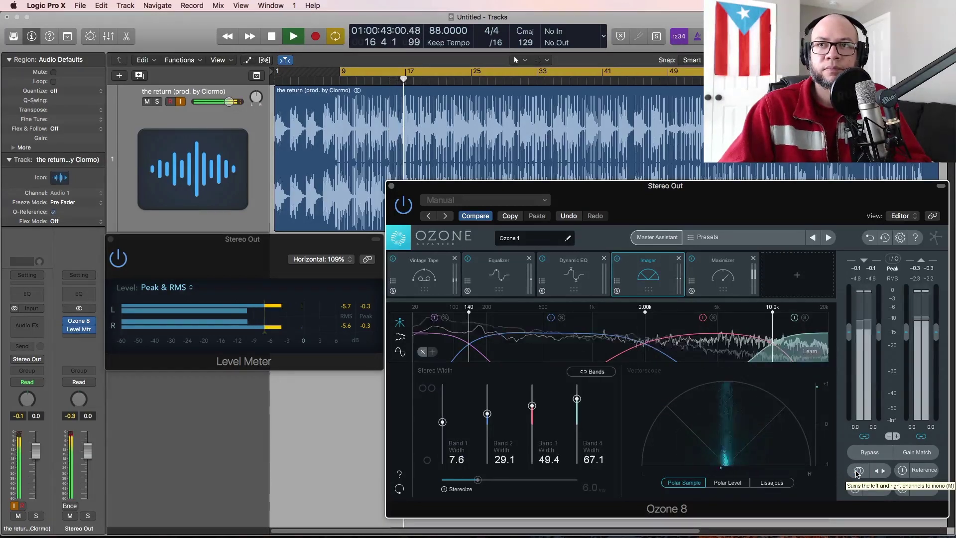
key(space)
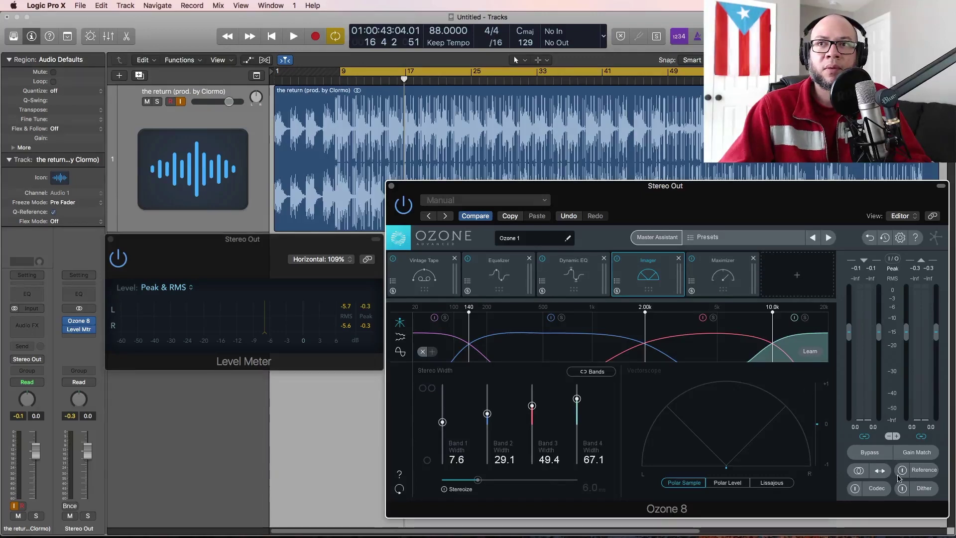
- Compare the master with the reference care (prod by Clormo).wav during playback, resetting the Level Meter's held readings while the reference plays
click(928, 473)
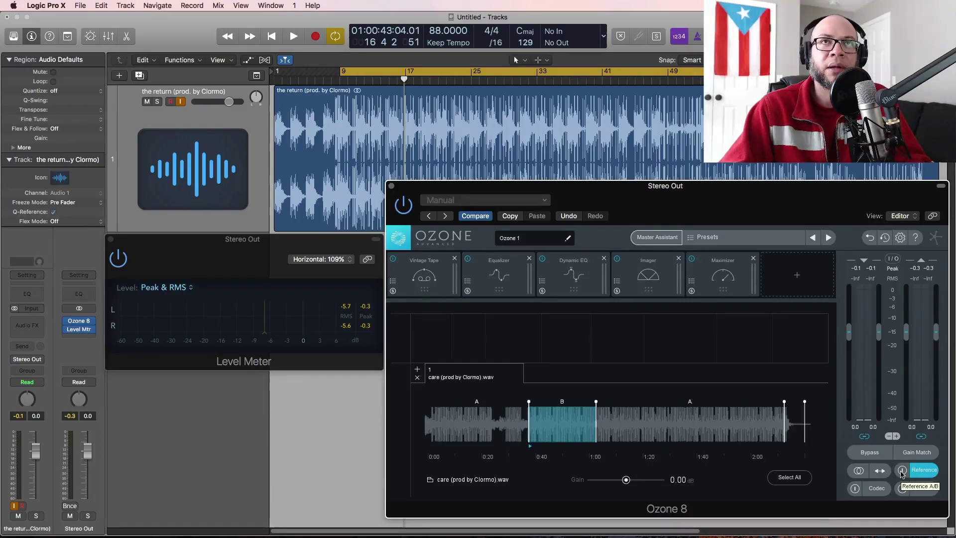
key(space)
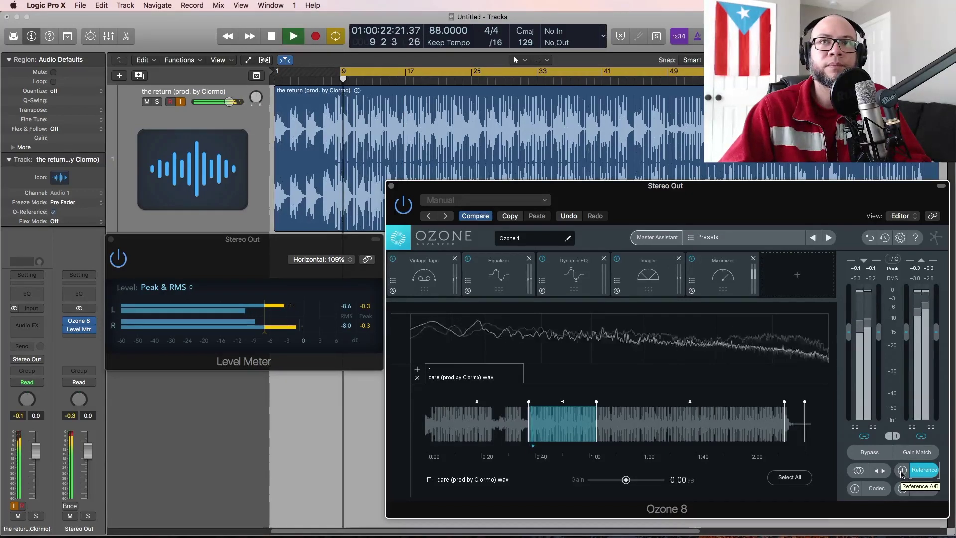
click(902, 471)
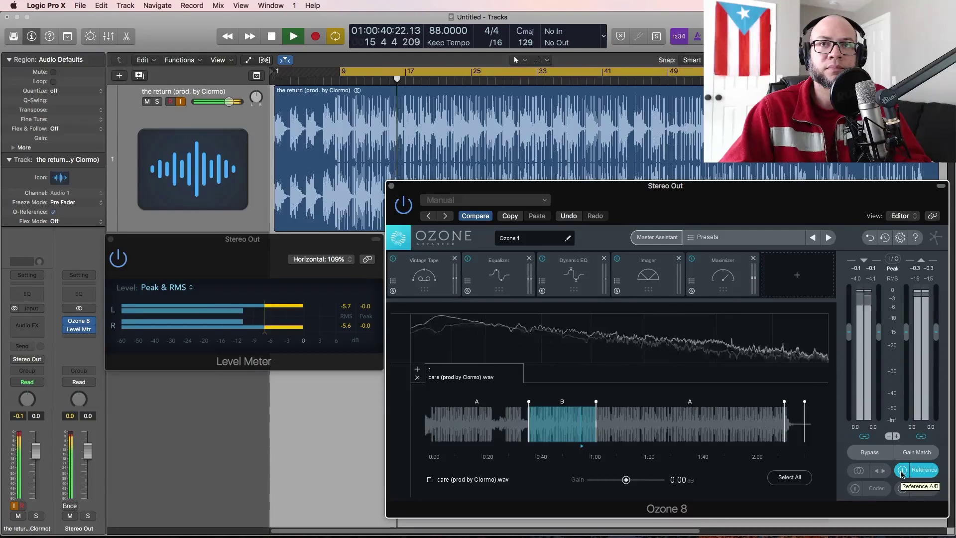
click(353, 327)
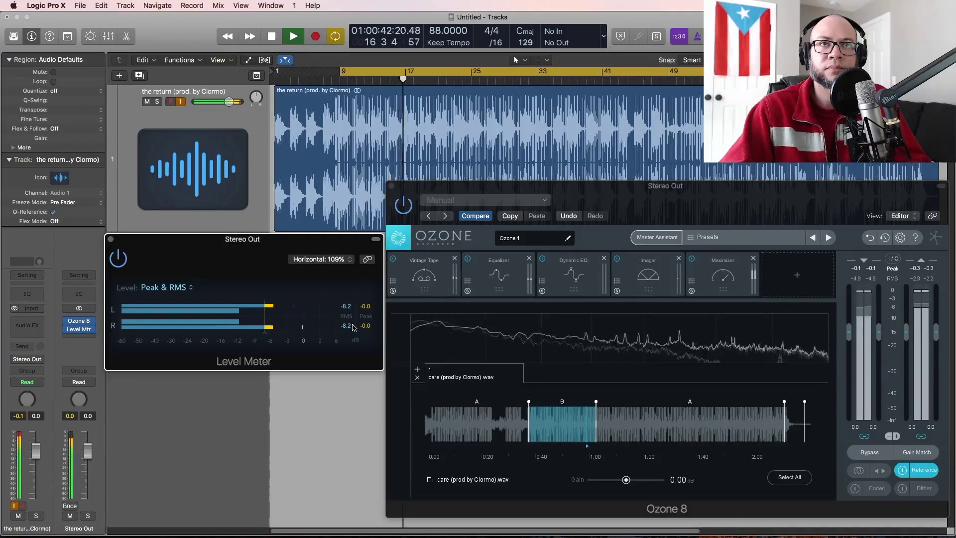
key(space)
click(916, 475)
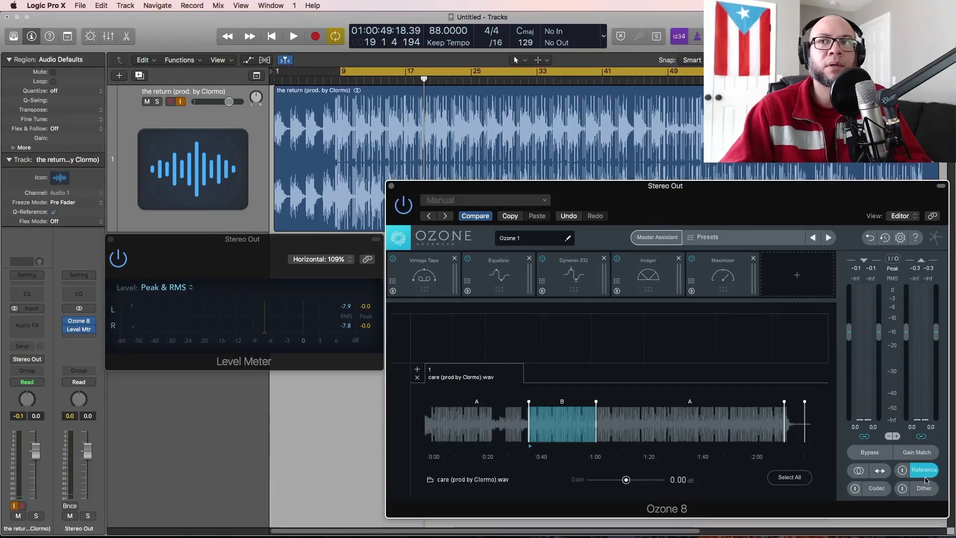
- Set the Maximizer to IRC IV mode with the Modern style and its ceiling to 0.0 dB
click(648, 275)
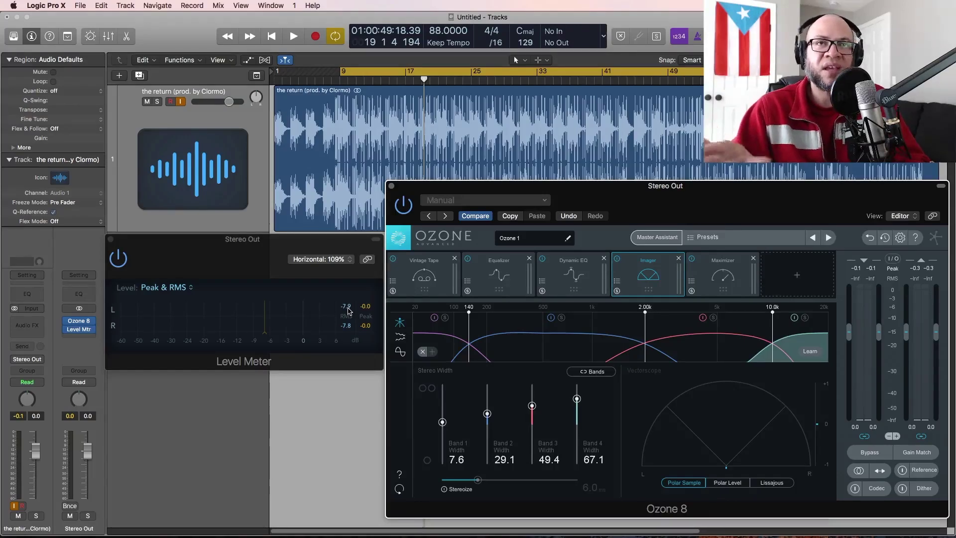
click(728, 279)
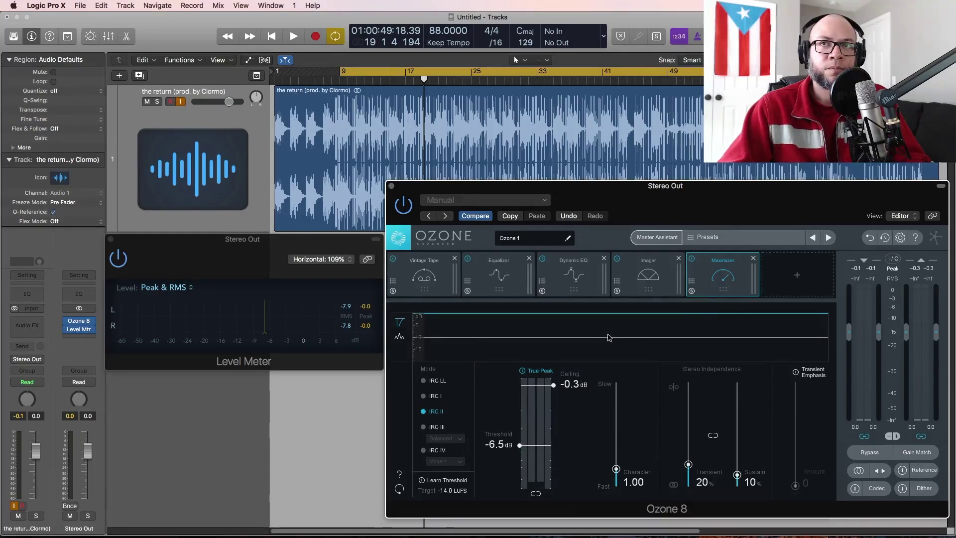
click(437, 451)
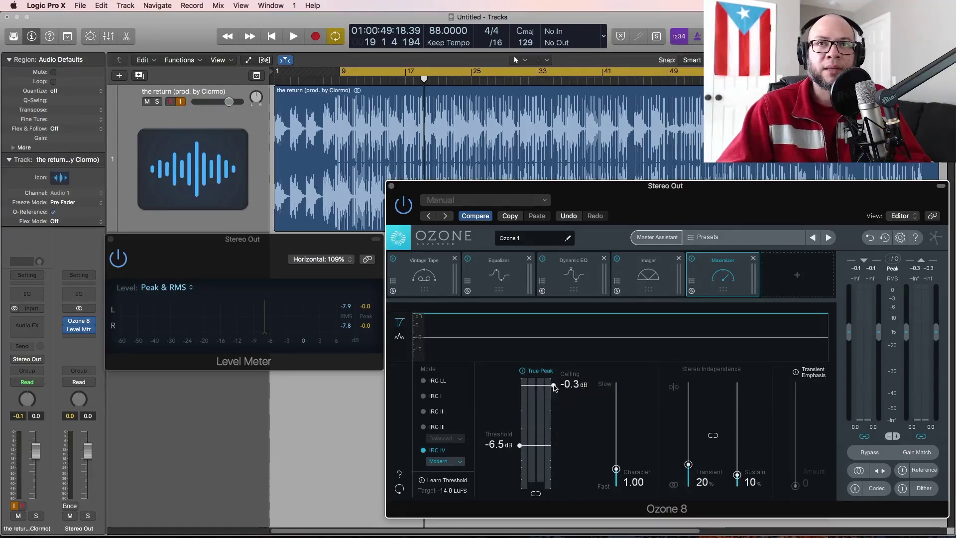
drag(555, 387, 557, 372)
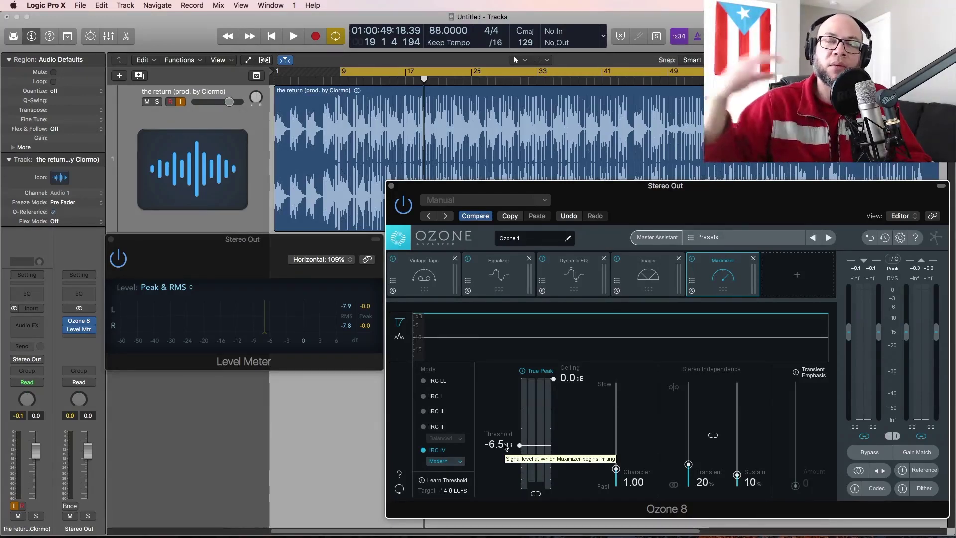
- During playback, raise the Maximizer's threshold gradually to -3.2 dB, resetting the Level Meter's held readings after each change to check loudness
key(space)
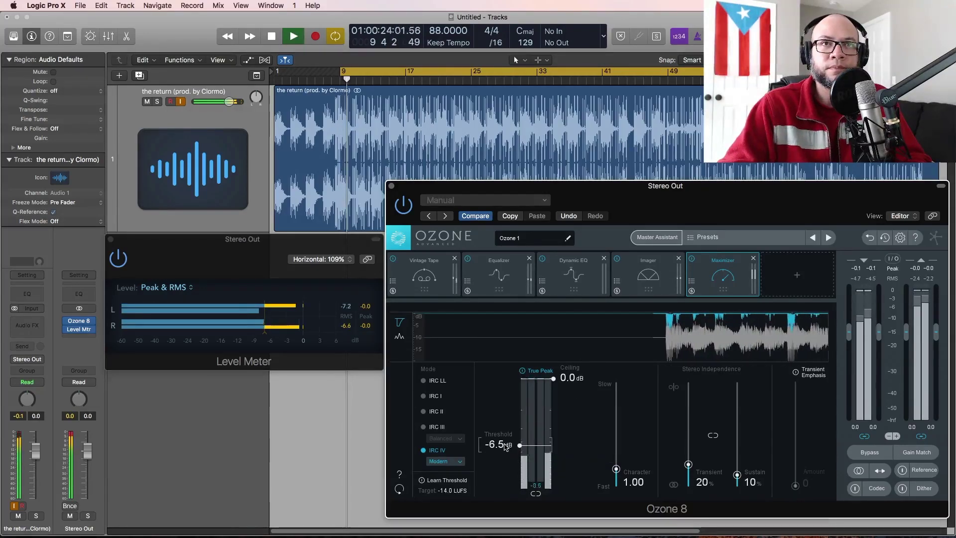
drag(506, 447, 508, 434)
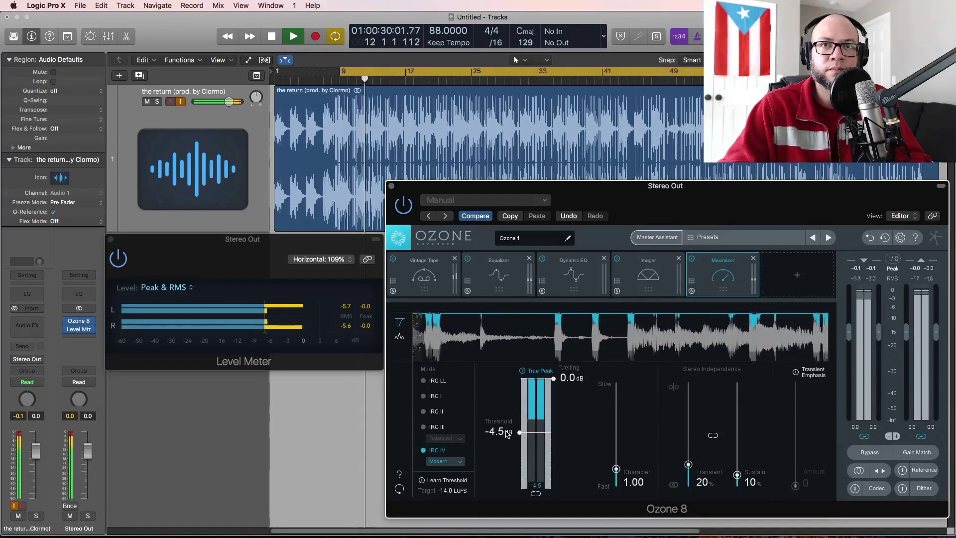
click(351, 328)
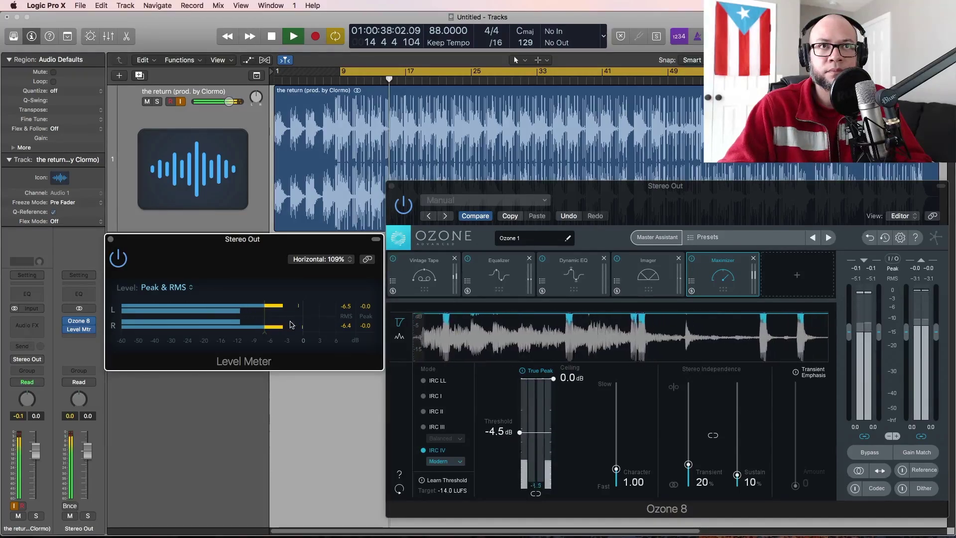
drag(502, 431, 502, 427)
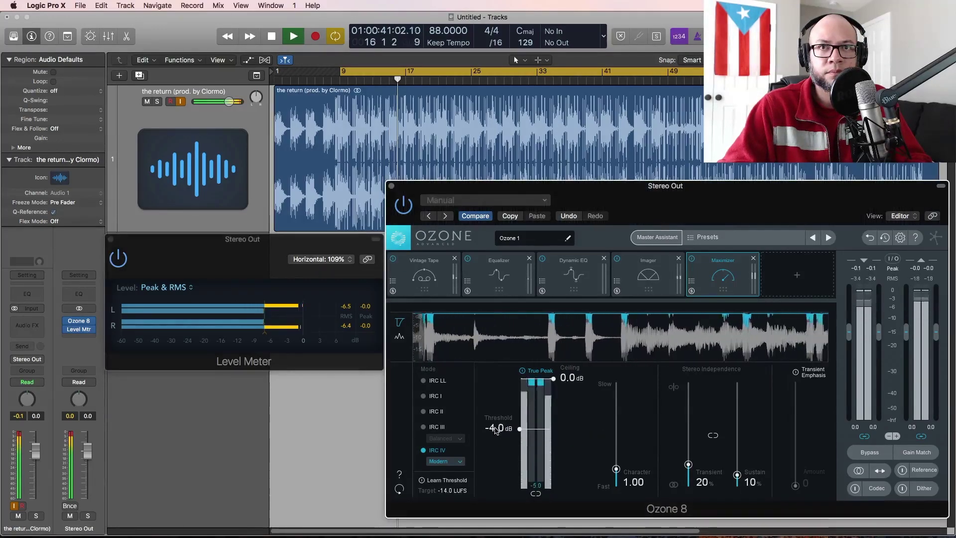
click(340, 317)
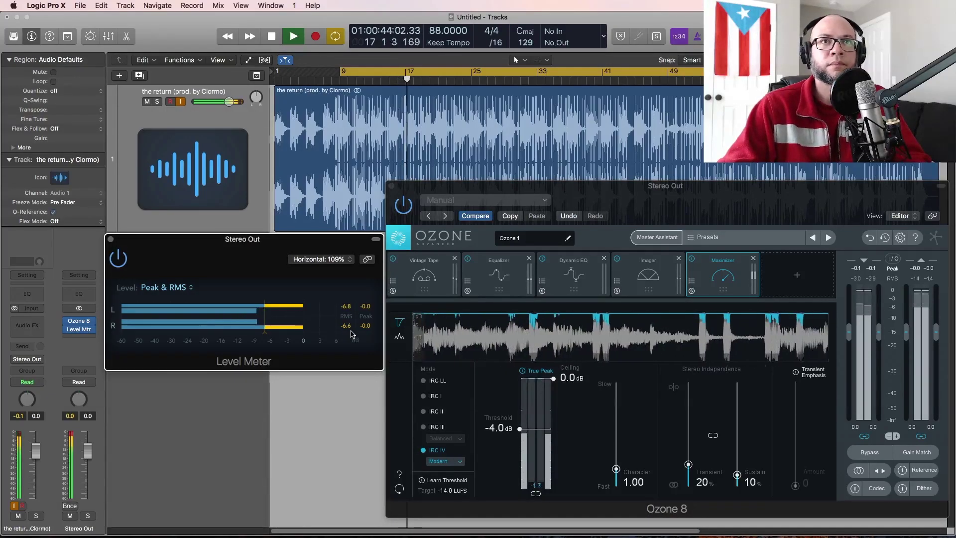
drag(501, 431, 501, 428)
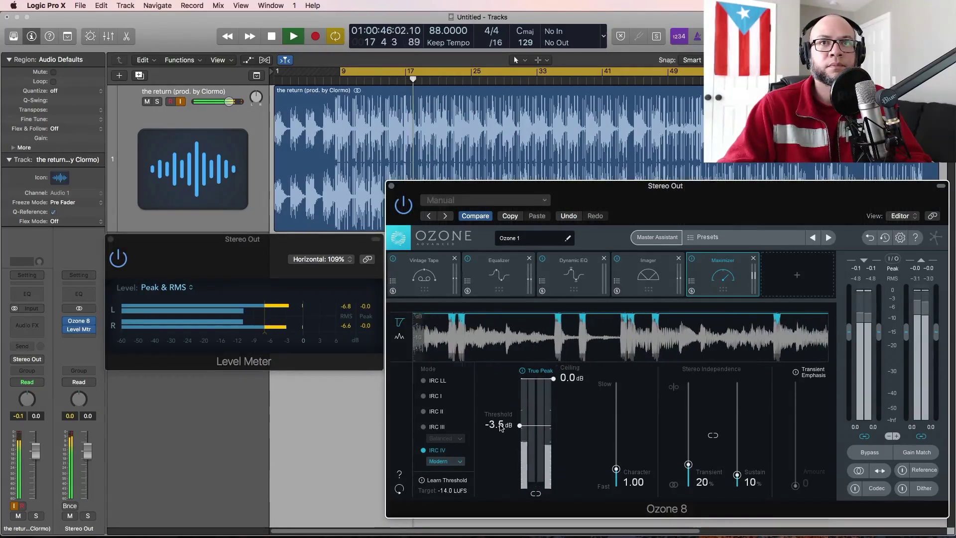
click(347, 327)
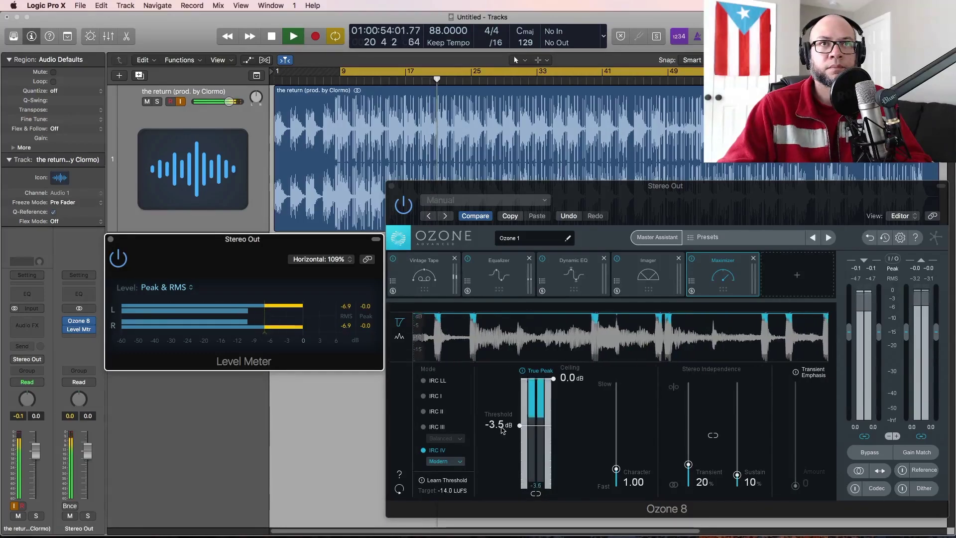
drag(502, 430, 503, 427)
click(351, 330)
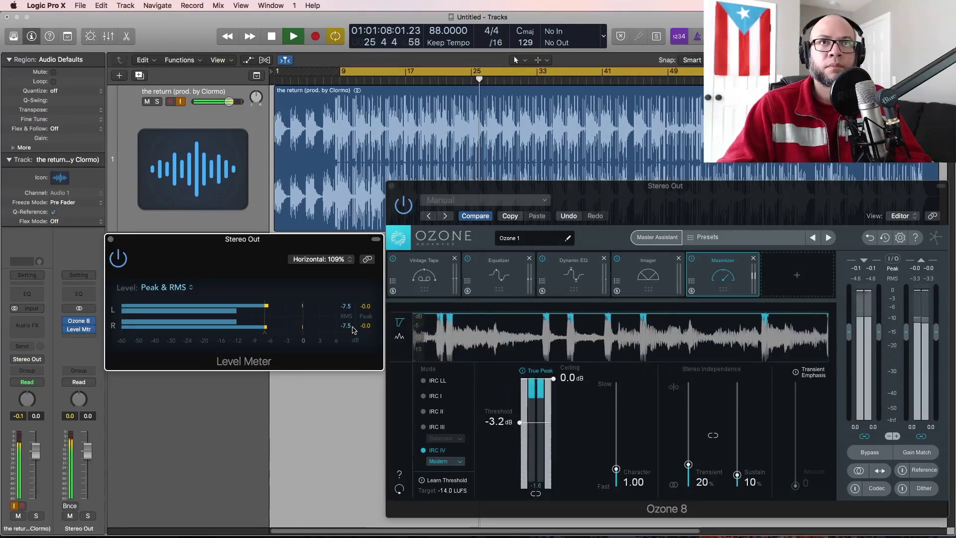
key(space)
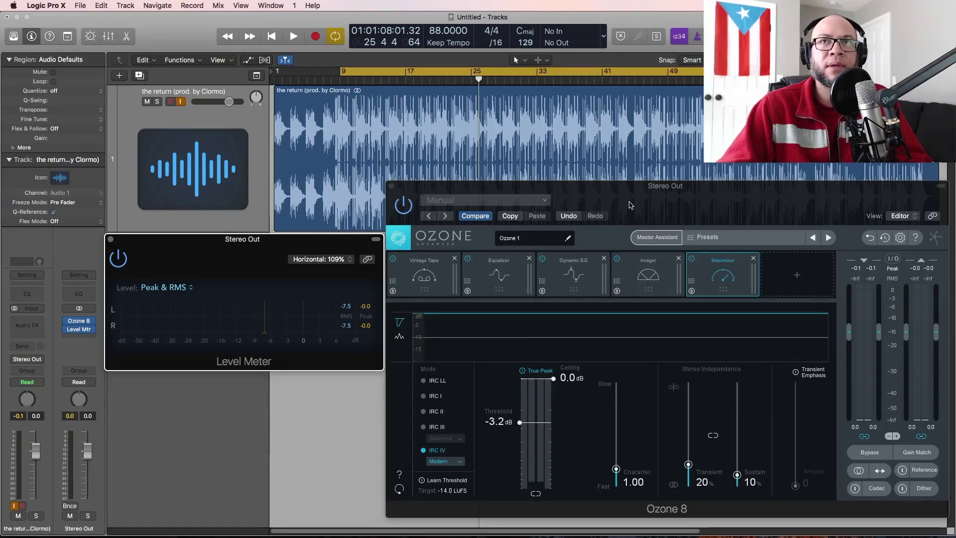
- Show the reference track view for care (prod by Clormo).wav in Ozone
click(623, 349)
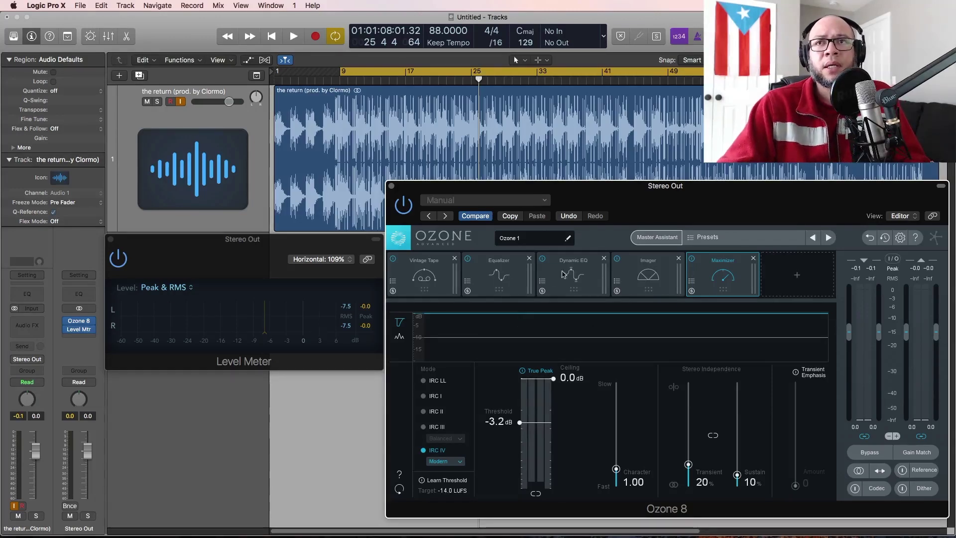
click(924, 471)
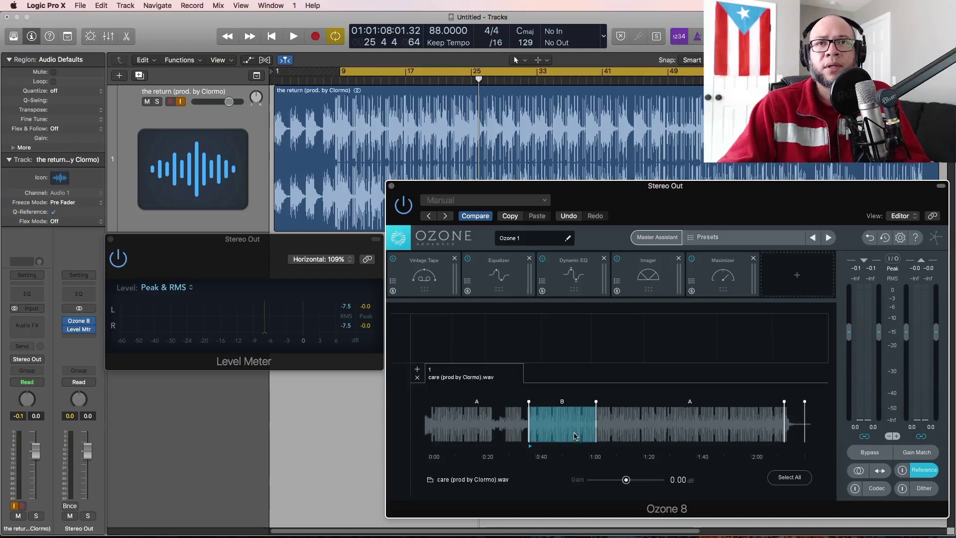